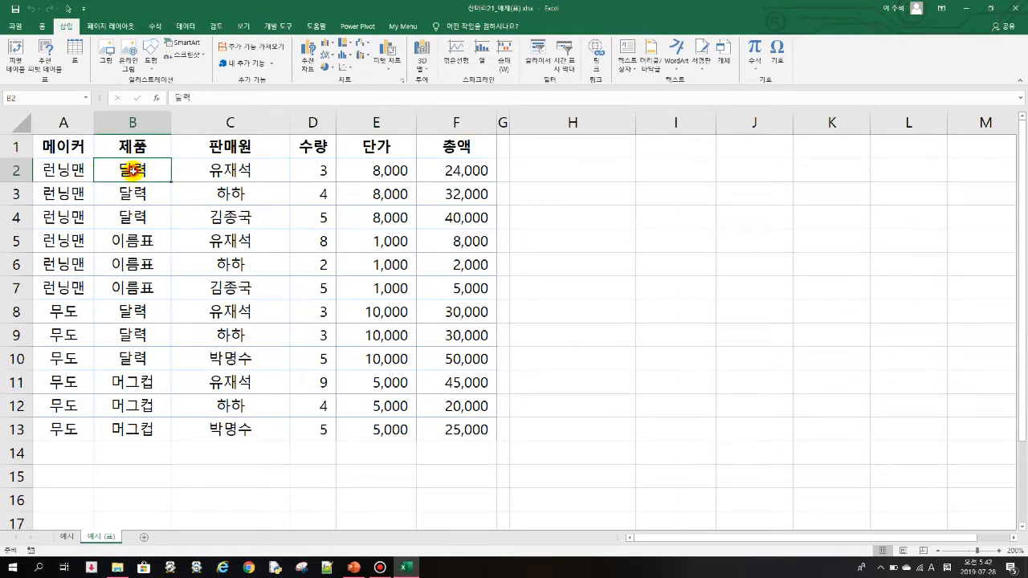
Merge and center the three 달력 cells B2:B4 in the 제품 column
{"action": "left_click_drag", "start_coordinate": [133, 170], "coordinate": [135, 217]}
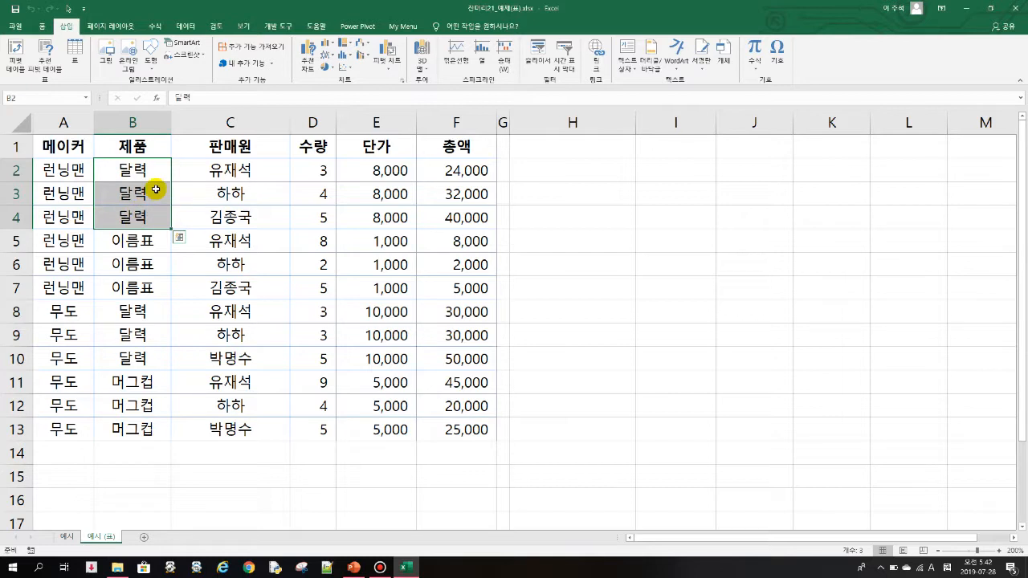
{"action": "key", "text": "alt"}
{"action": "key", "text": "h"}
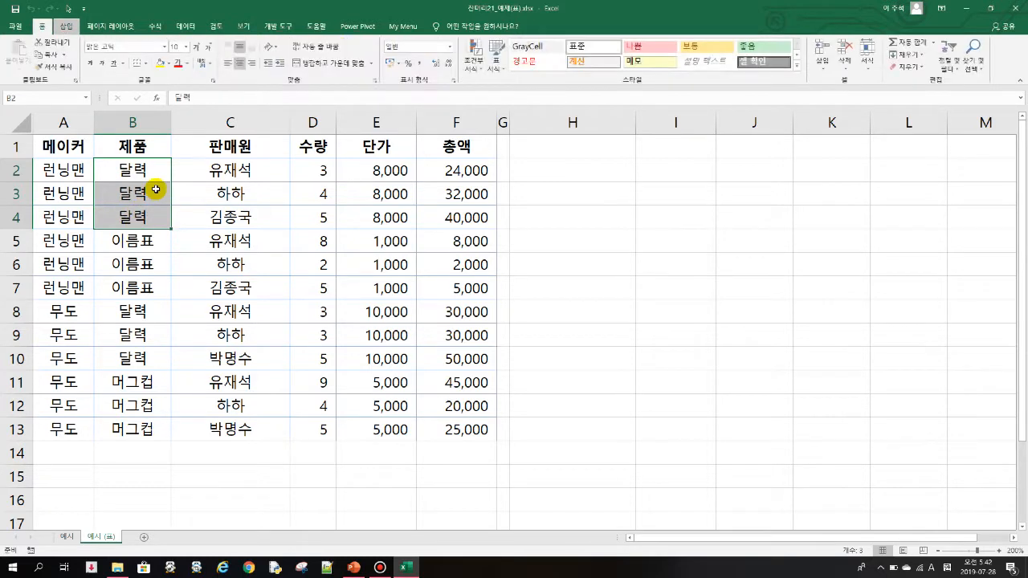
{"action": "key", "text": "m"}
{"action": "key", "text": "c"}
{"action": "key", "text": "Return"}
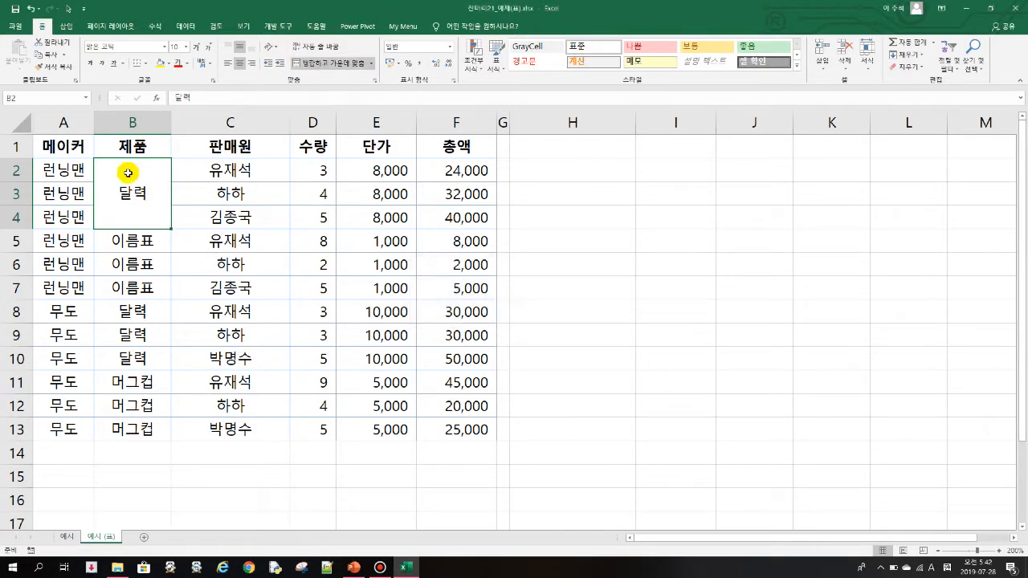
{"action": "left_click", "coordinate": [269, 335]}
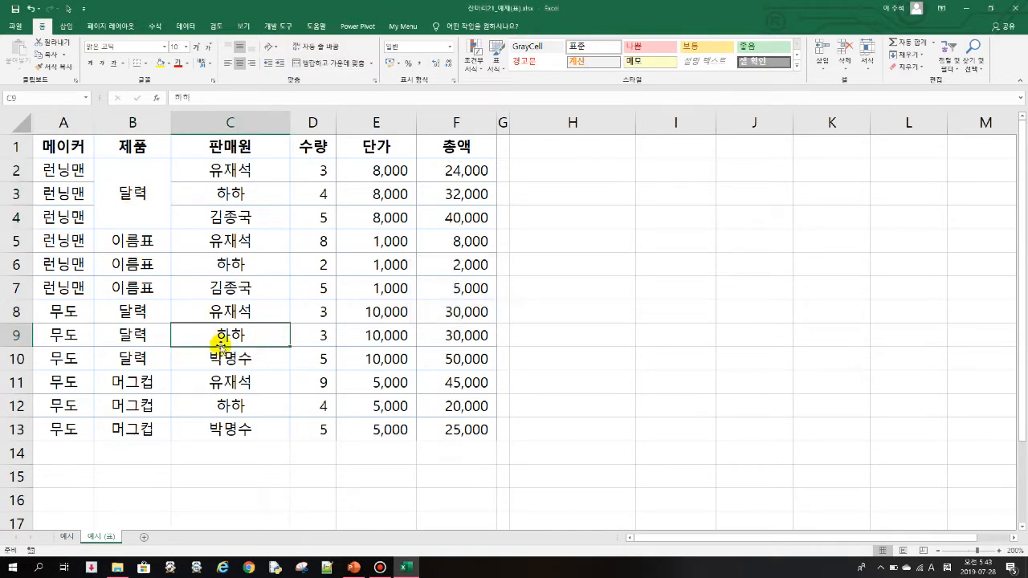
Change the column header in F1 to 단가, duplicating the header of column E
{"action": "left_click", "coordinate": [454, 148]}
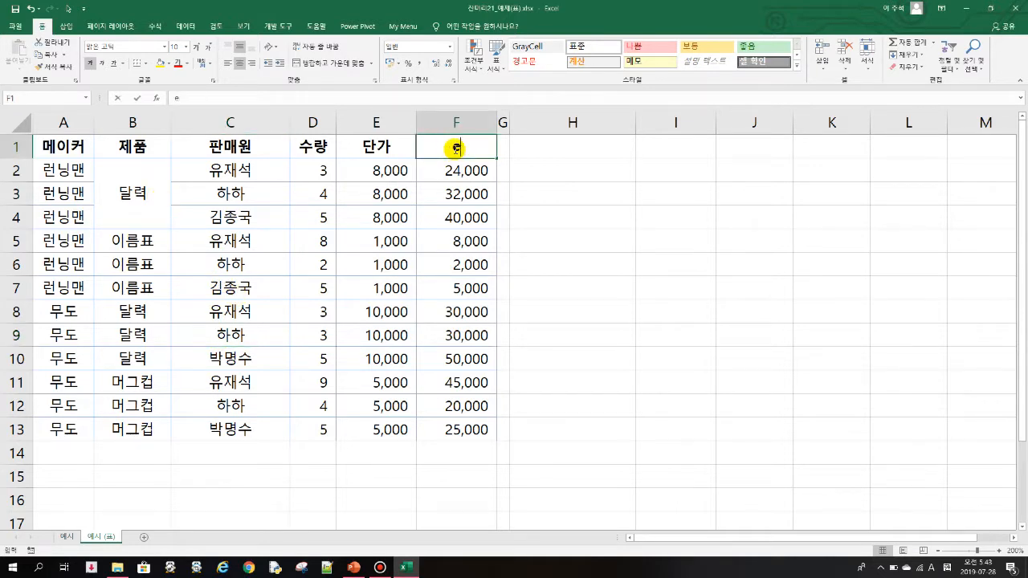
{"action": "type", "text": "ek"}
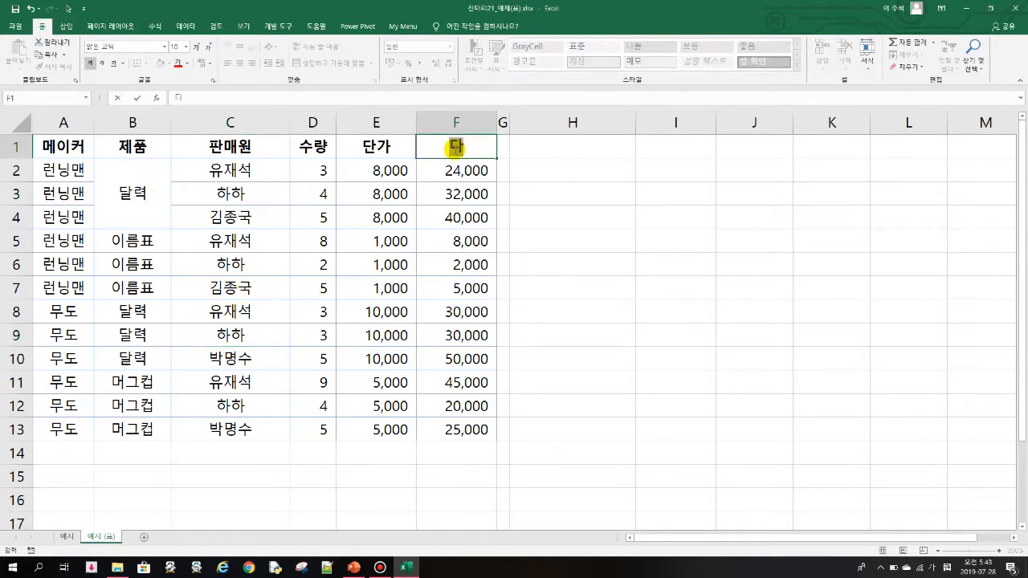
{"action": "key", "text": "Return"}
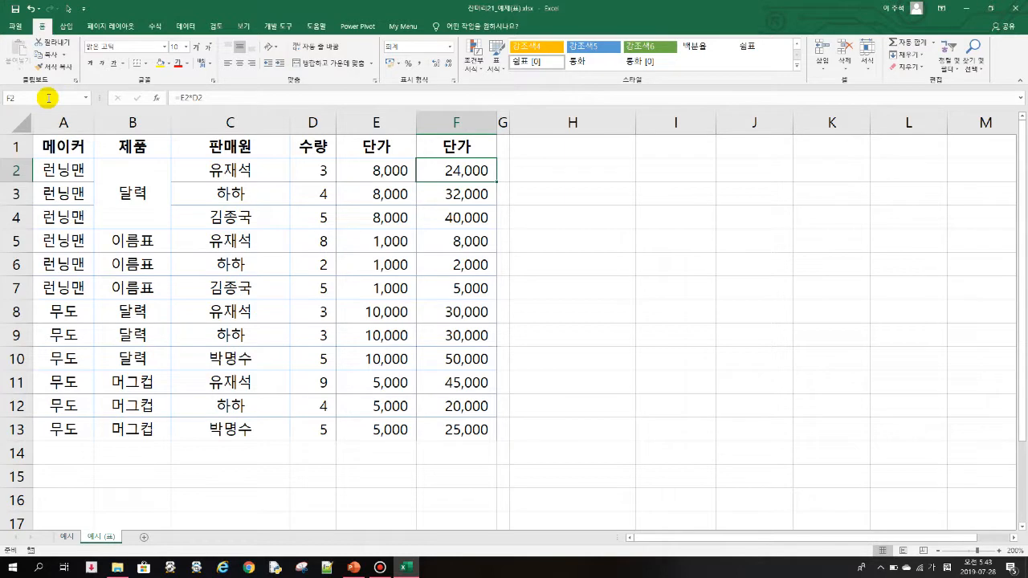
Convert the data range A1:F13 into a table with its first row as headers
{"action": "left_click", "coordinate": [245, 283]}
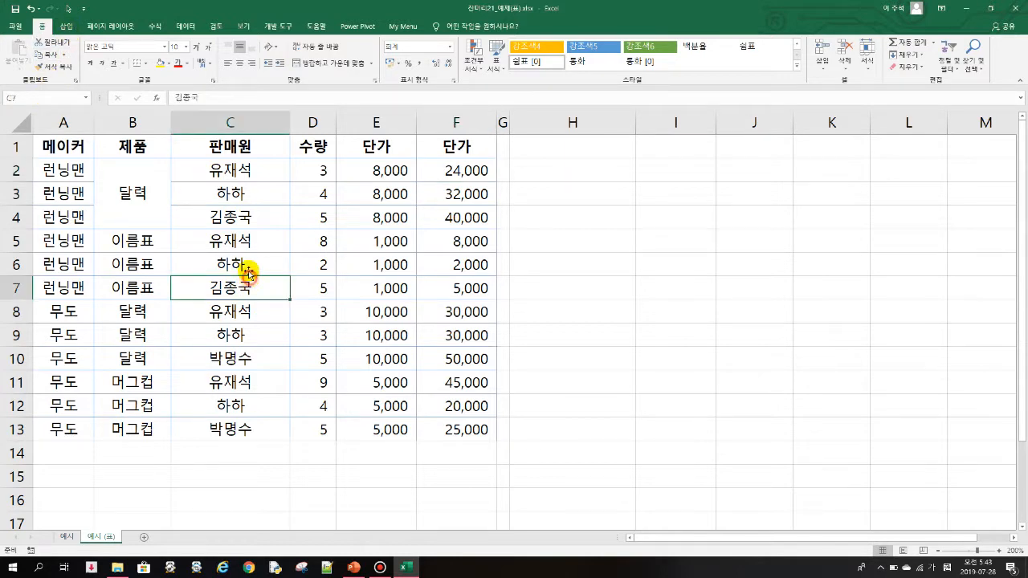
{"action": "left_click", "coordinate": [70, 29]}
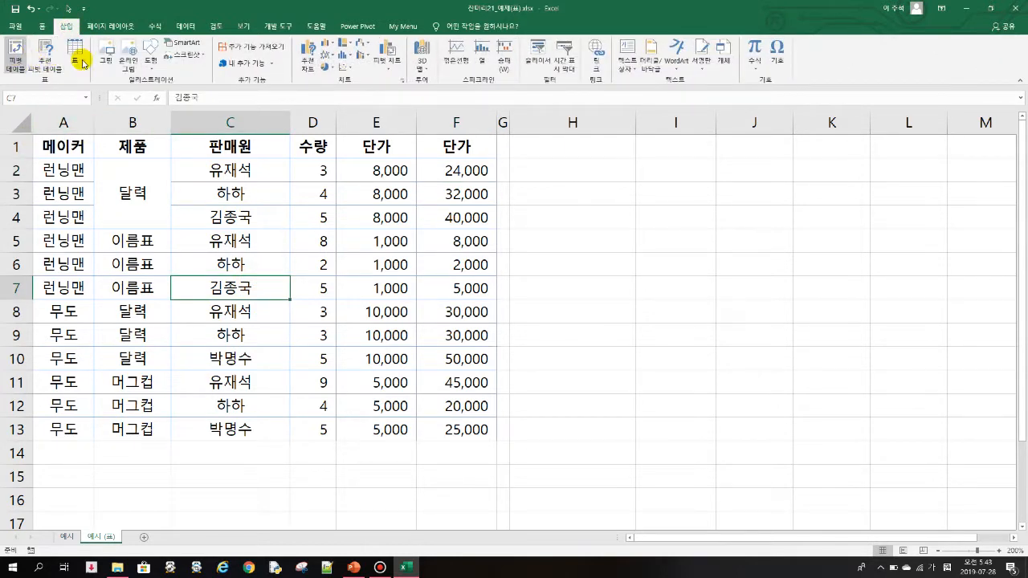
{"action": "left_click", "coordinate": [75, 53]}
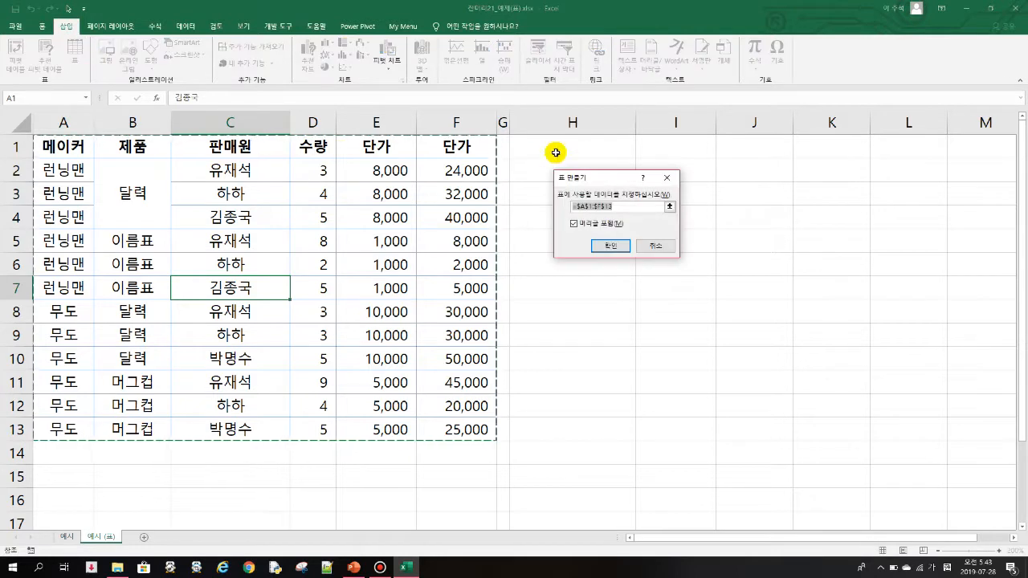
{"action": "left_click", "coordinate": [612, 246]}
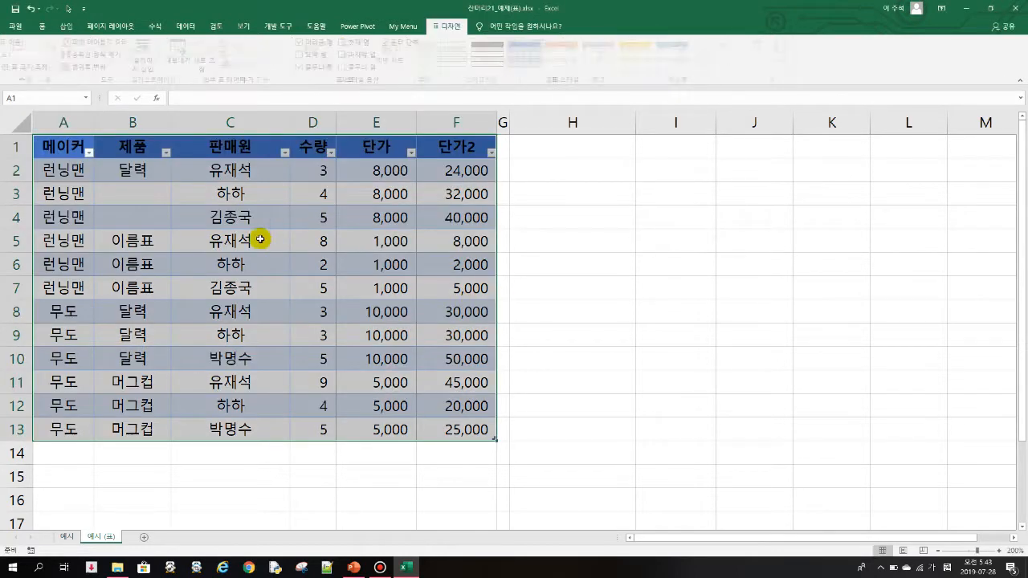
Copy 달력 from B2 into the blank 제품 cells B3 and B4
{"action": "left_click", "coordinate": [133, 171]}
{"action": "left_click_drag", "start_coordinate": [133, 177], "coordinate": [131, 213]}
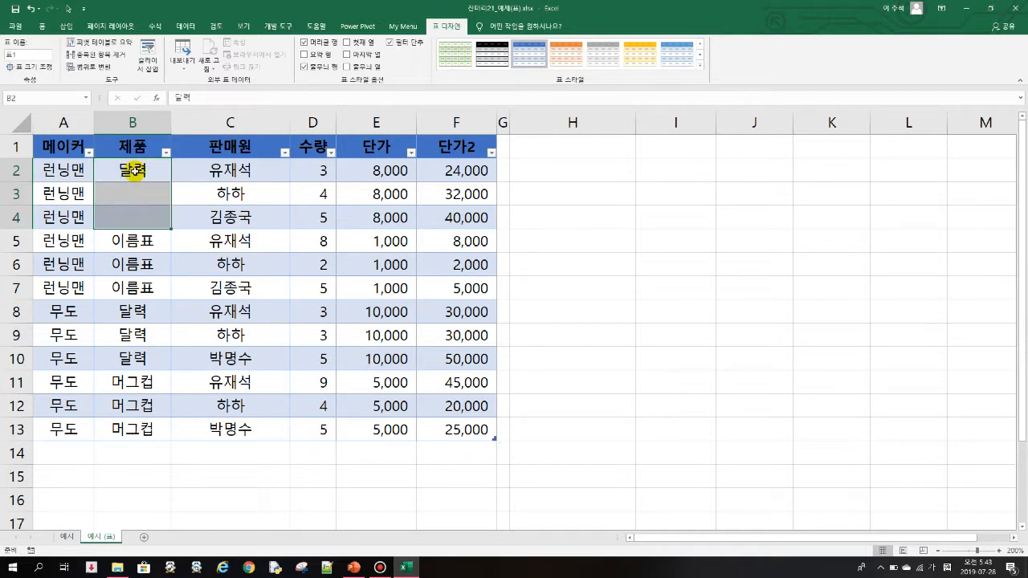
{"action": "left_click", "coordinate": [140, 189]}
{"action": "left_click", "coordinate": [139, 221]}
{"action": "left_click", "coordinate": [139, 170]}
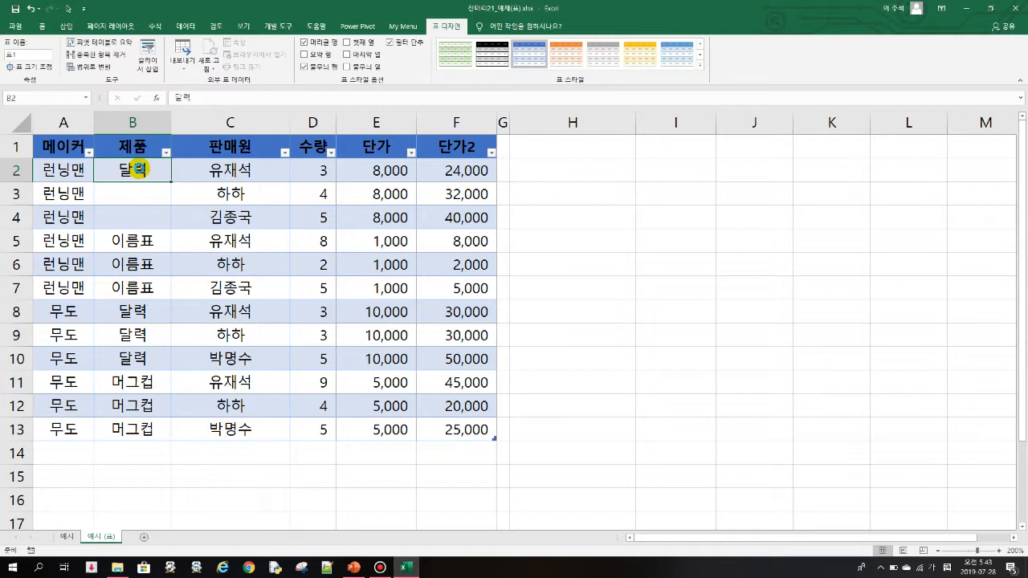
{"action": "key", "text": "ctrl+c"}
{"action": "key", "text": "shift+Down"}
{"action": "key", "text": "shift+Down"}
{"action": "key", "text": "ctrl+v"}
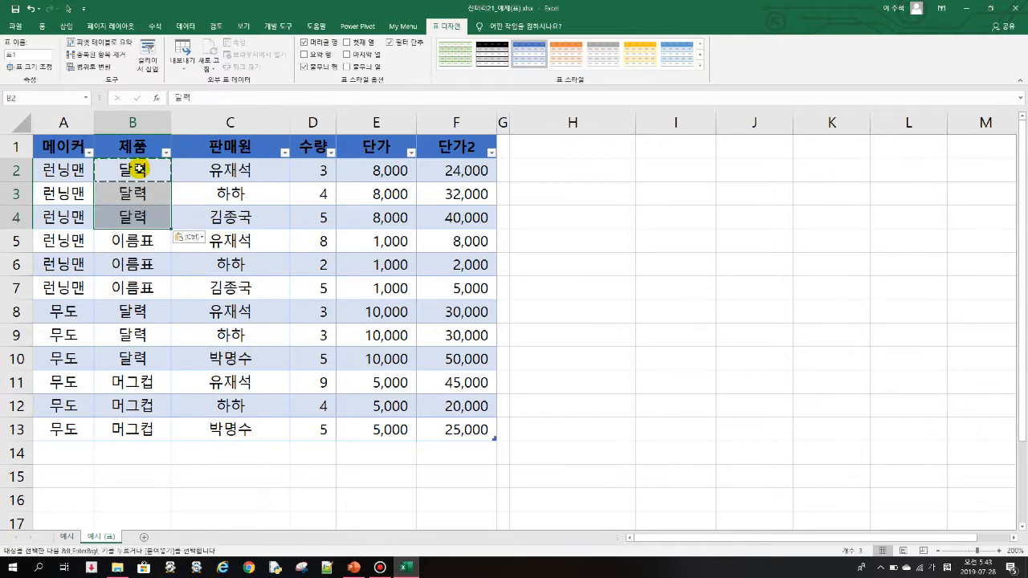
Rename the table header in F1 to 총액
{"action": "left_click", "coordinate": [385, 153]}
{"action": "left_click", "coordinate": [466, 153]}
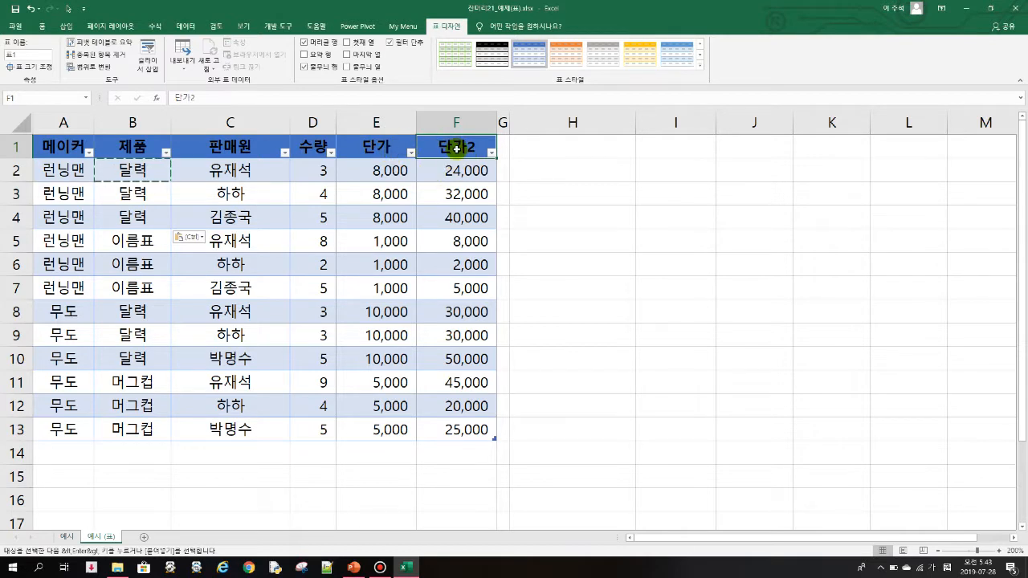
{"action": "type", "text": "종애"}
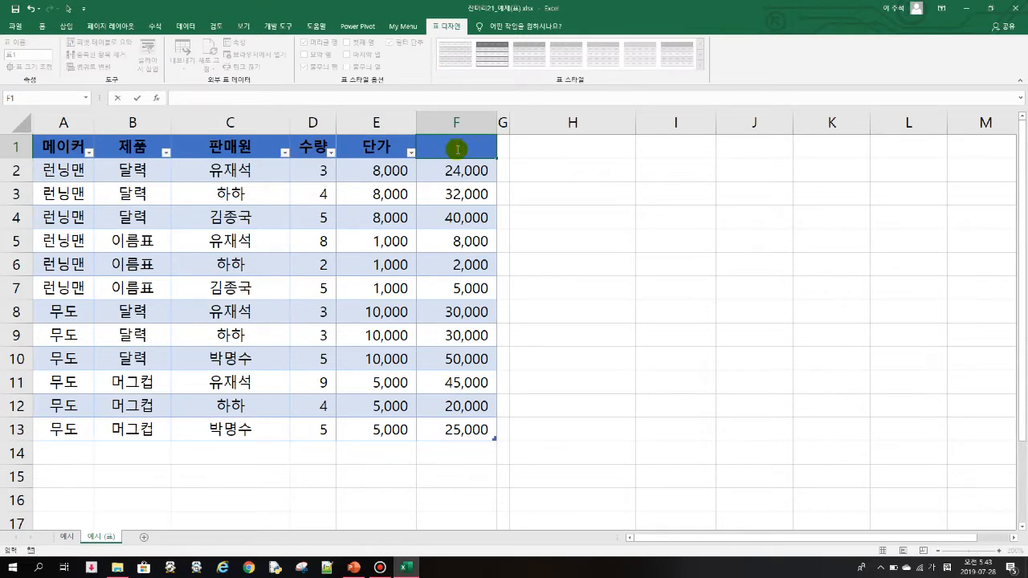
{"action": "type", "text": "ㄱ"}
{"action": "key", "text": "Return"}
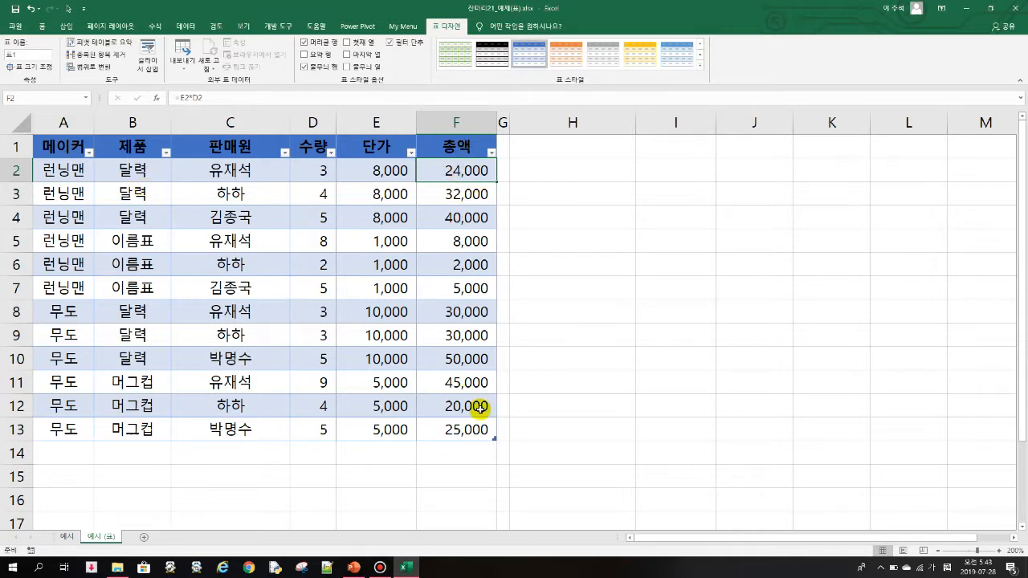
Compare the table with the plain range A1:F13 on the 예시 sheet and return to the 예시 (표) sheet
{"action": "left_click", "coordinate": [252, 265]}
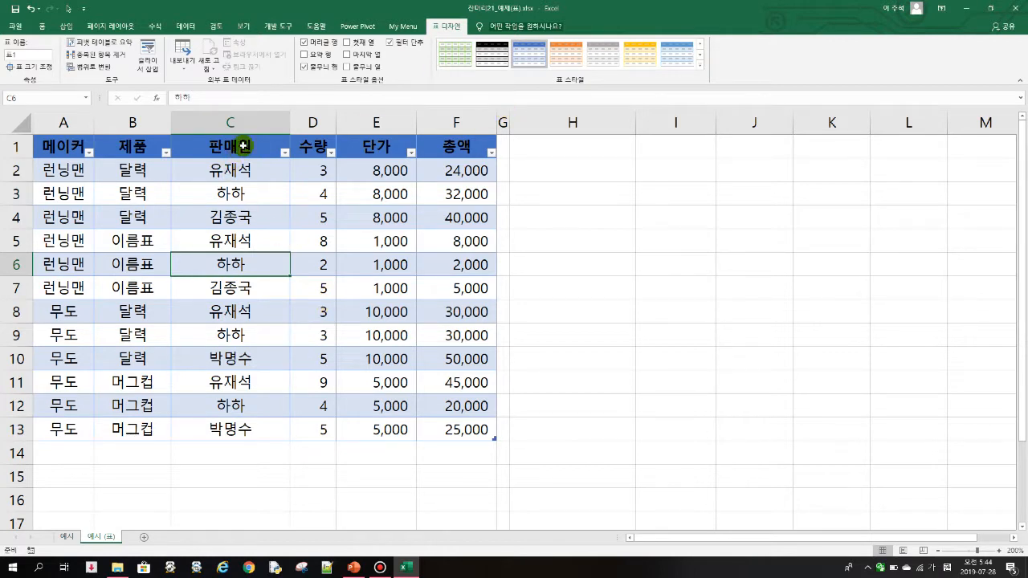
{"action": "left_click", "coordinate": [69, 537]}
{"action": "left_click_drag", "start_coordinate": [64, 145], "coordinate": [454, 426]}
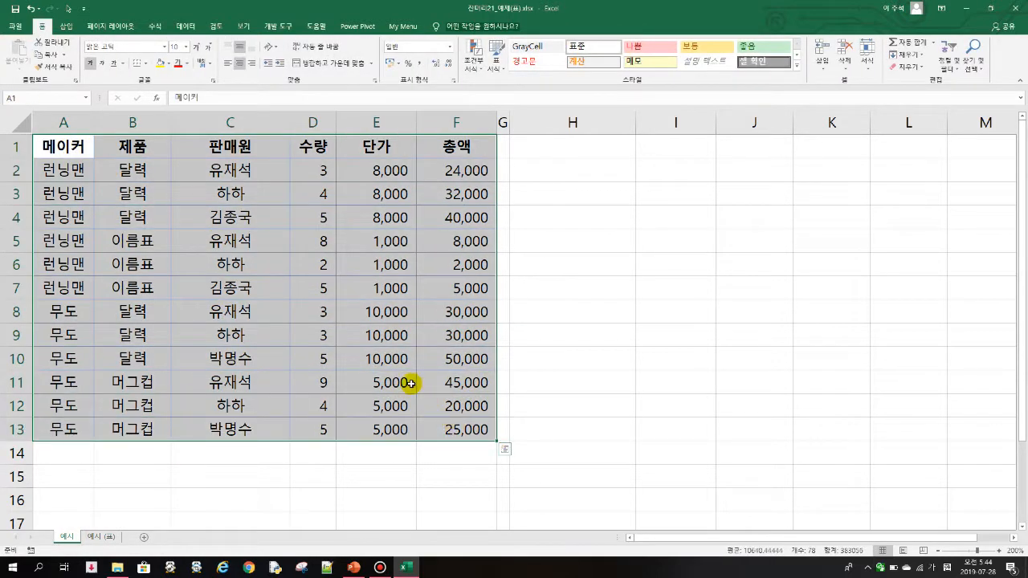
{"action": "left_click", "coordinate": [101, 537]}
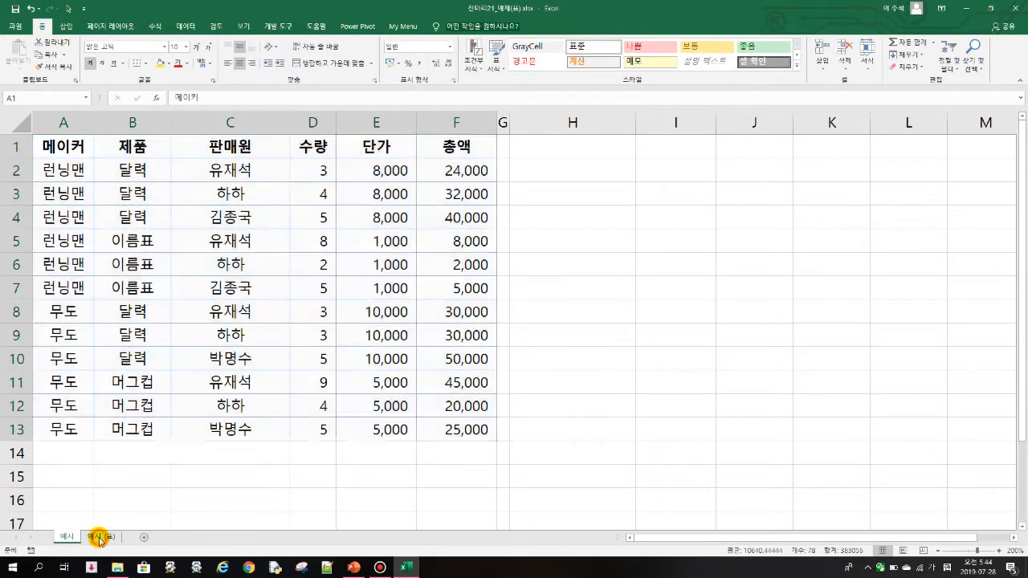
Apply the gray banded table style with a gray header row to the table
{"action": "left_click", "coordinate": [246, 243]}
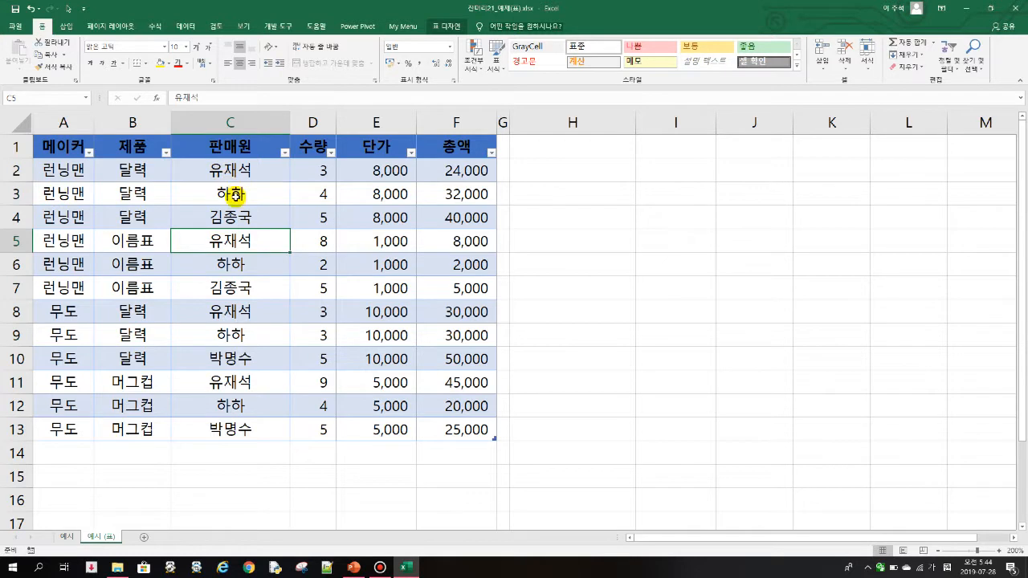
{"action": "left_click", "coordinate": [451, 28]}
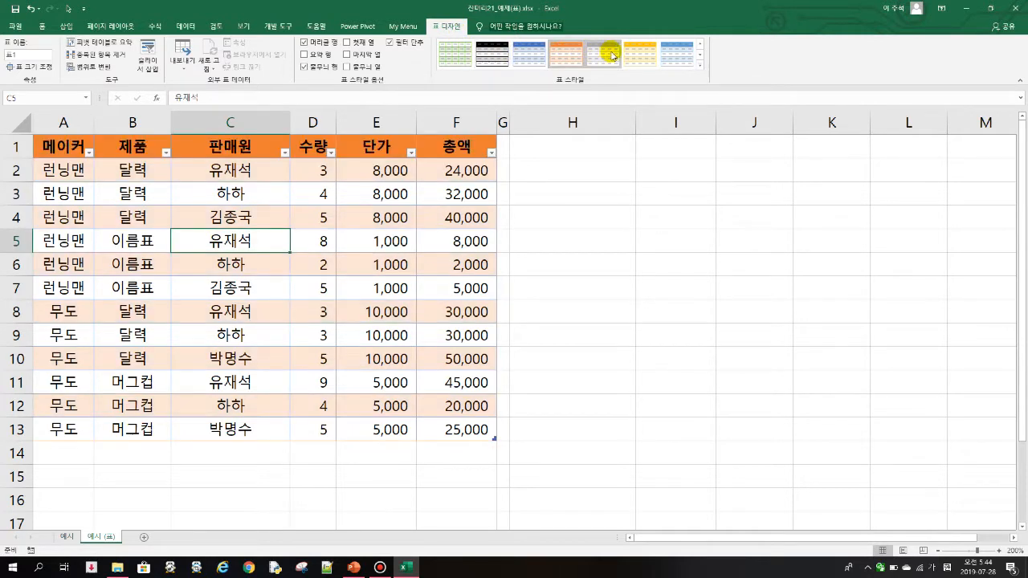
{"action": "left_click", "coordinate": [609, 54]}
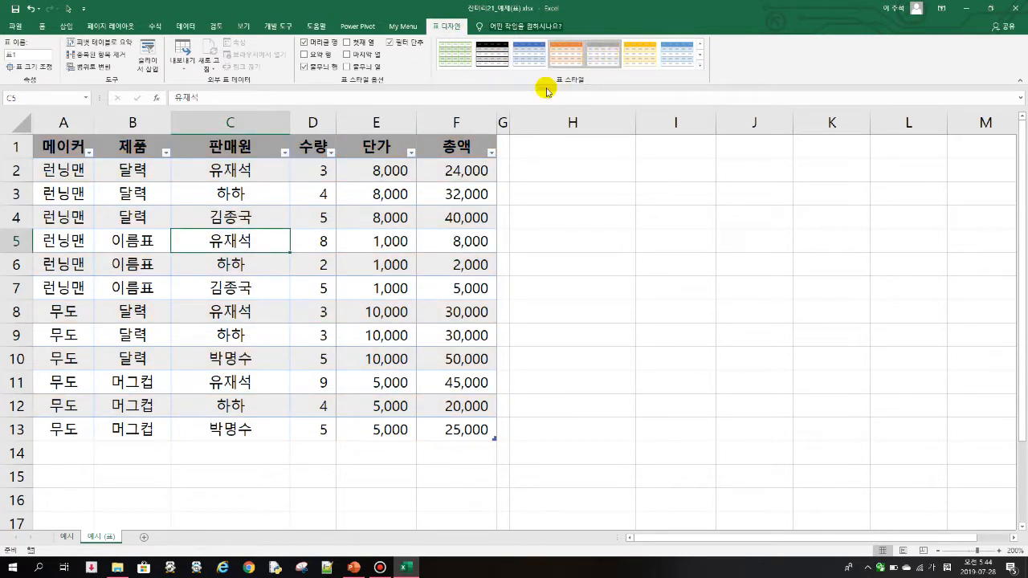
Add a total row (요약 행) to the table and check the 총액 summary formula in F14
{"action": "key", "text": "ctrl+Down"}
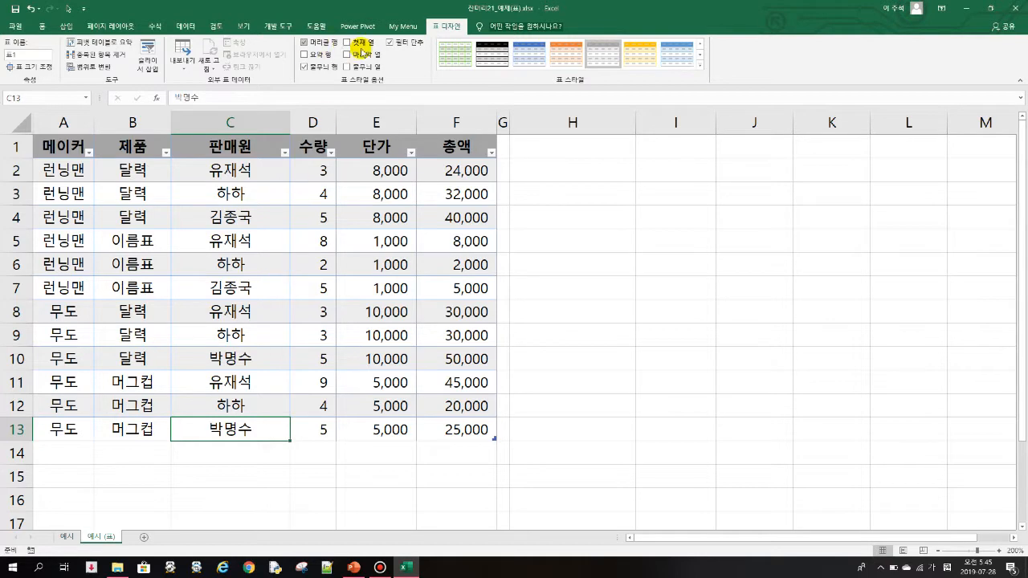
{"action": "left_click", "coordinate": [305, 55]}
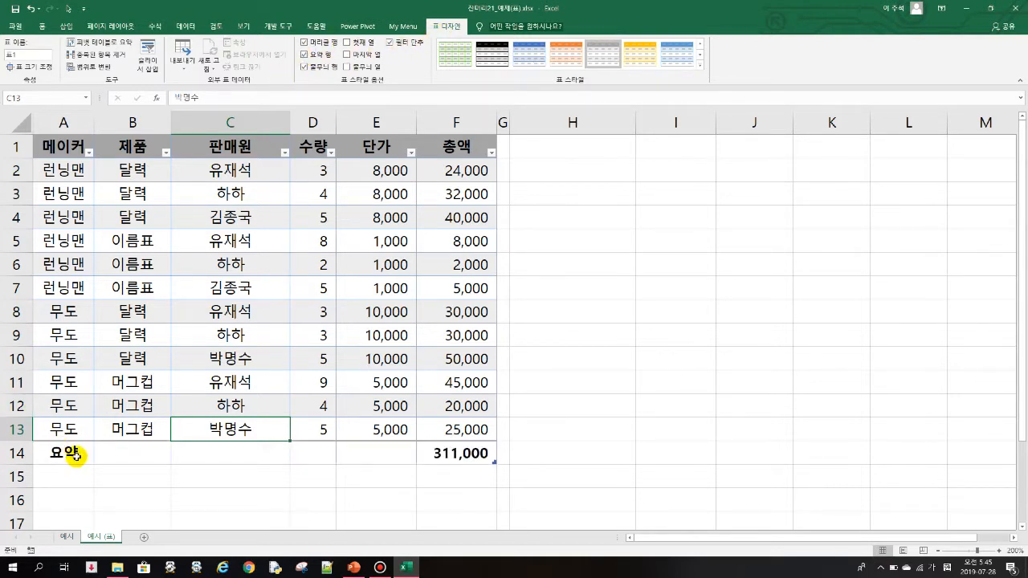
{"action": "left_click", "coordinate": [458, 455]}
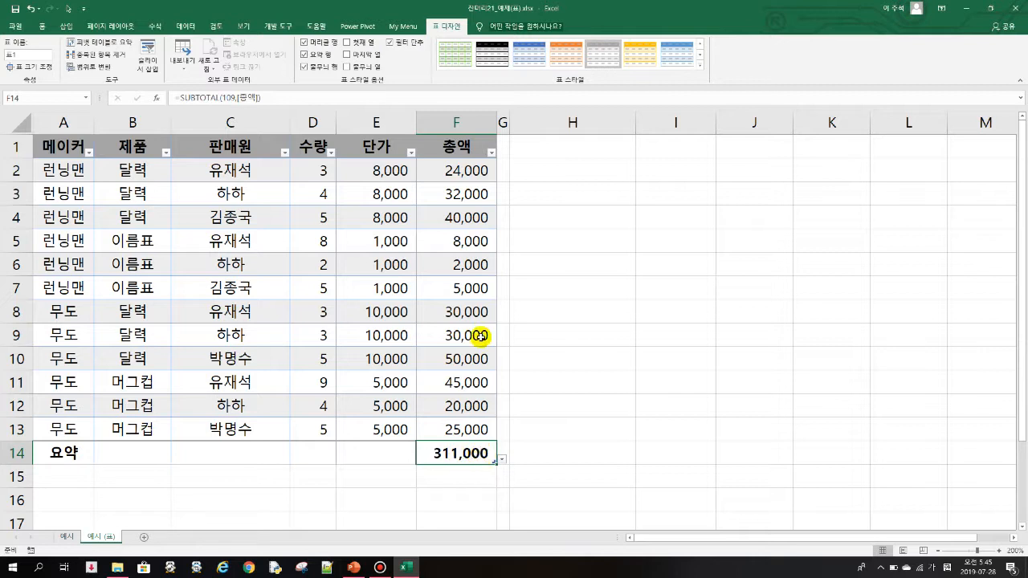
Set the 단가 and 수량 summaries in the total row to 평균, and turn the total row off again
{"action": "left_click", "coordinate": [390, 455]}
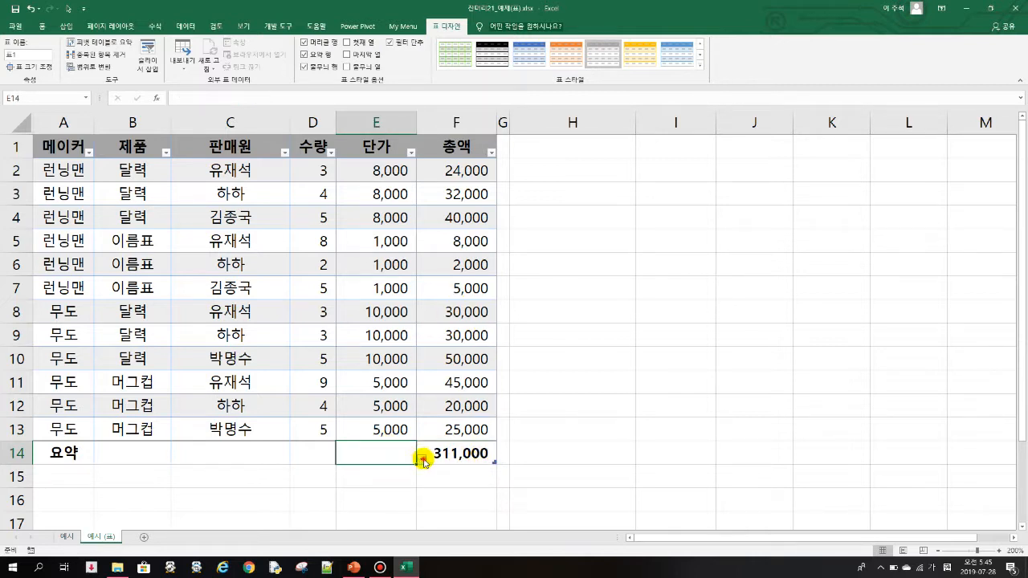
{"action": "left_click", "coordinate": [424, 460]}
{"action": "left_click", "coordinate": [343, 304]}
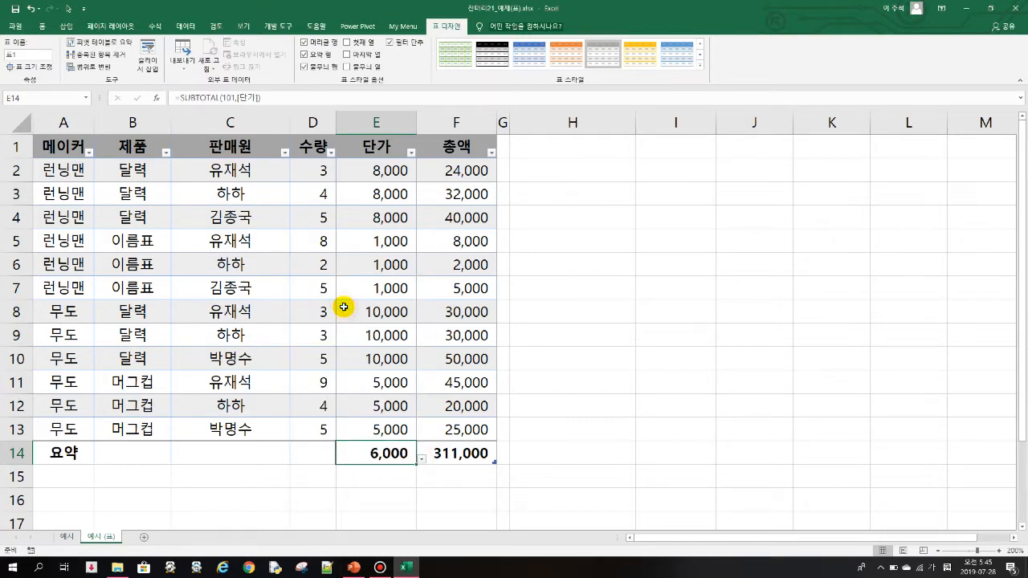
{"action": "left_click", "coordinate": [324, 453]}
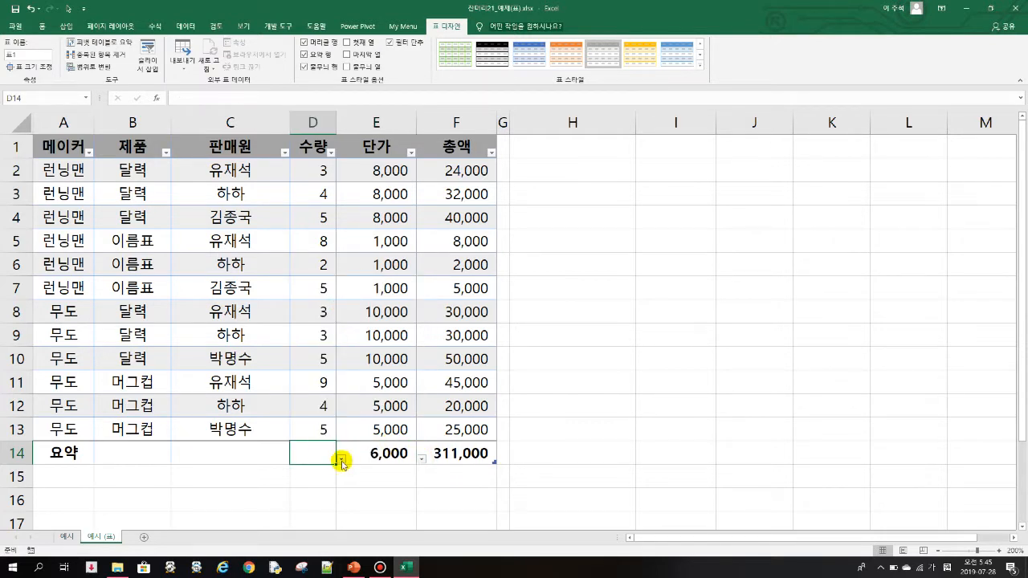
{"action": "left_click", "coordinate": [343, 461]}
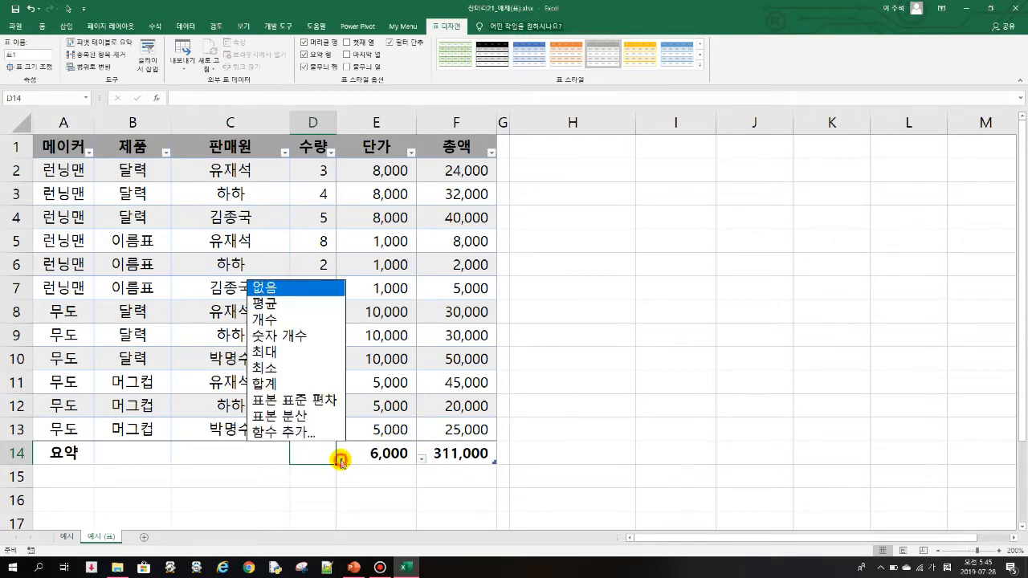
{"action": "left_click", "coordinate": [277, 304]}
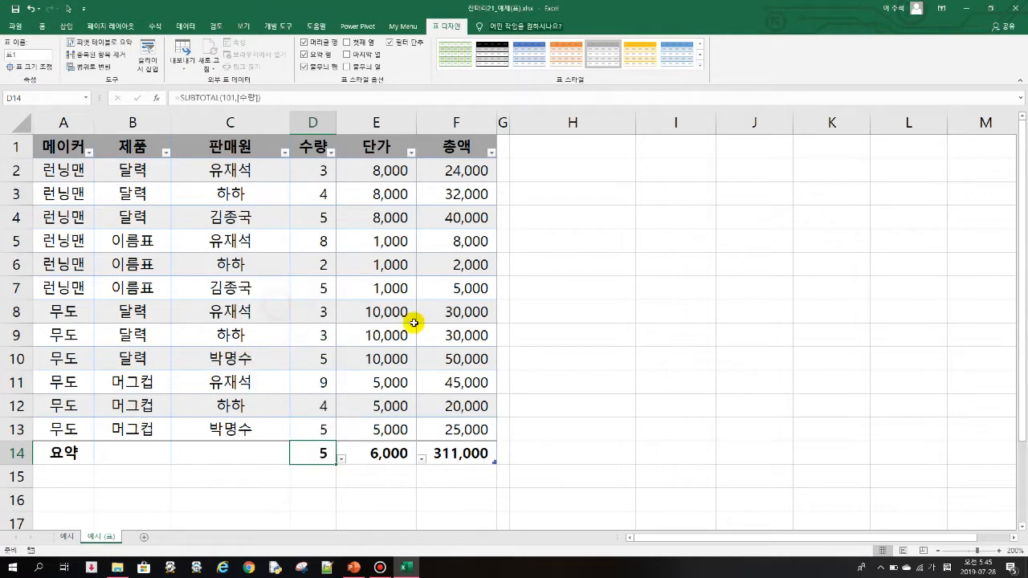
{"action": "left_click", "coordinate": [304, 54]}
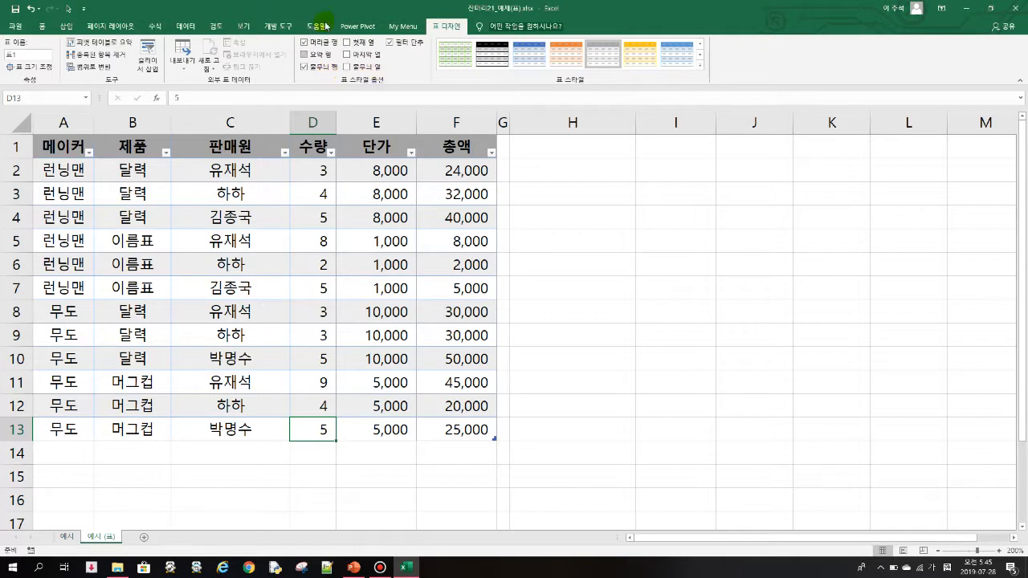
Insert a slicer for the 제품 field and place it beside the table over columns H to J
{"action": "left_click", "coordinate": [144, 49]}
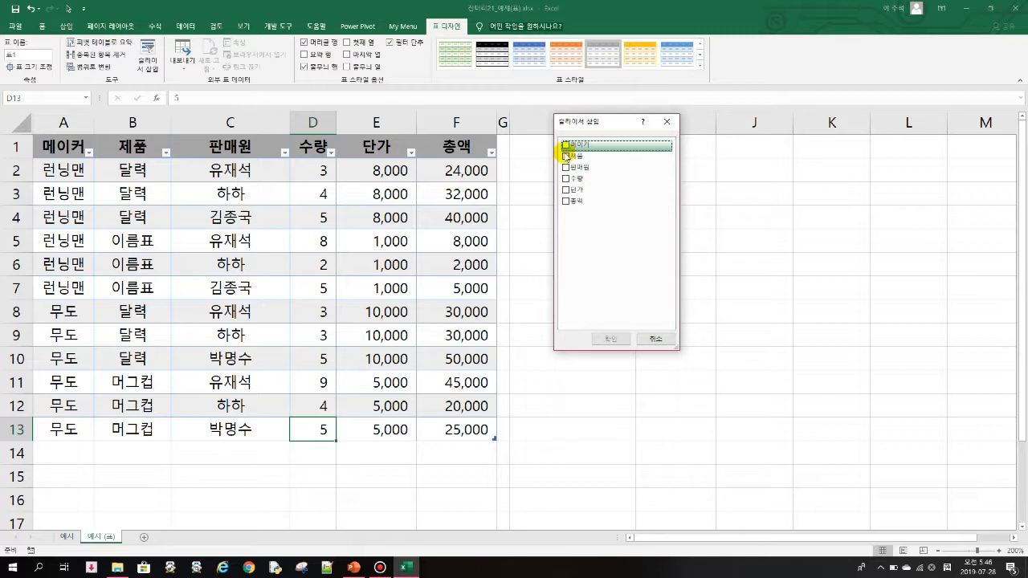
{"action": "left_click", "coordinate": [566, 155]}
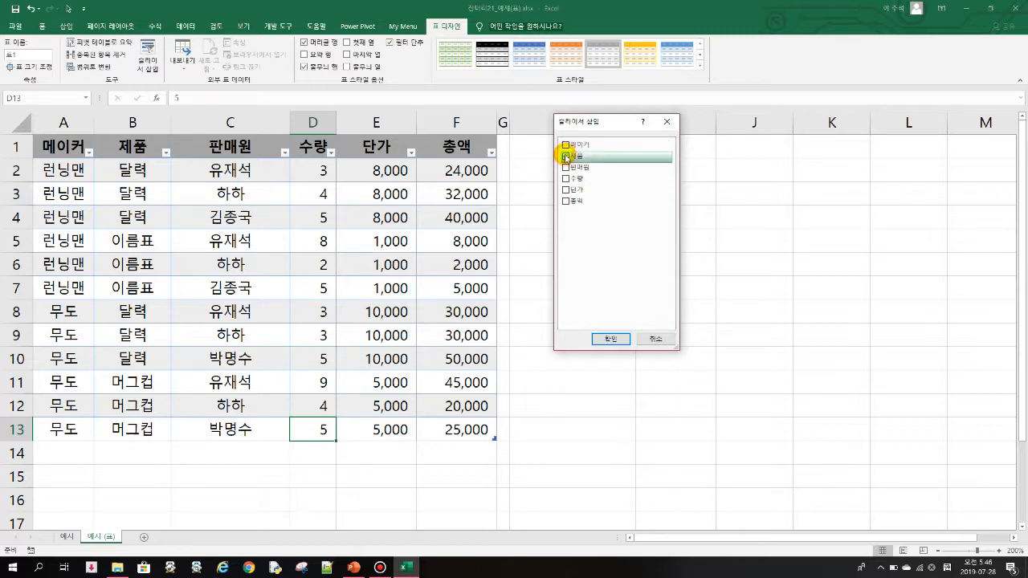
{"action": "left_click", "coordinate": [613, 340]}
{"action": "left_click_drag", "start_coordinate": [508, 212], "coordinate": [652, 153]}
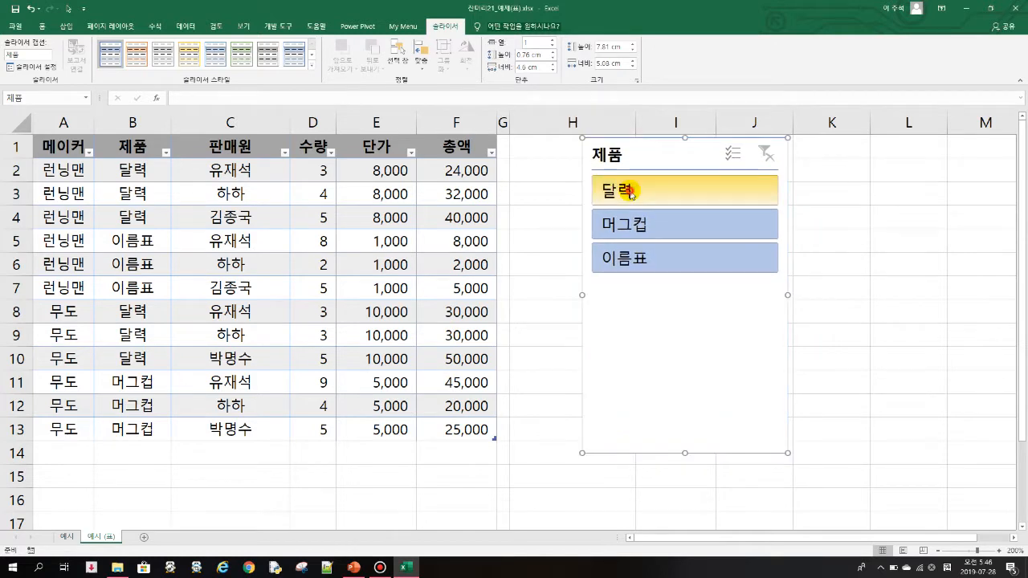
Filter the table with the 제품 slicer, first to 달력 and then to 머그컵
{"action": "left_click", "coordinate": [632, 195]}
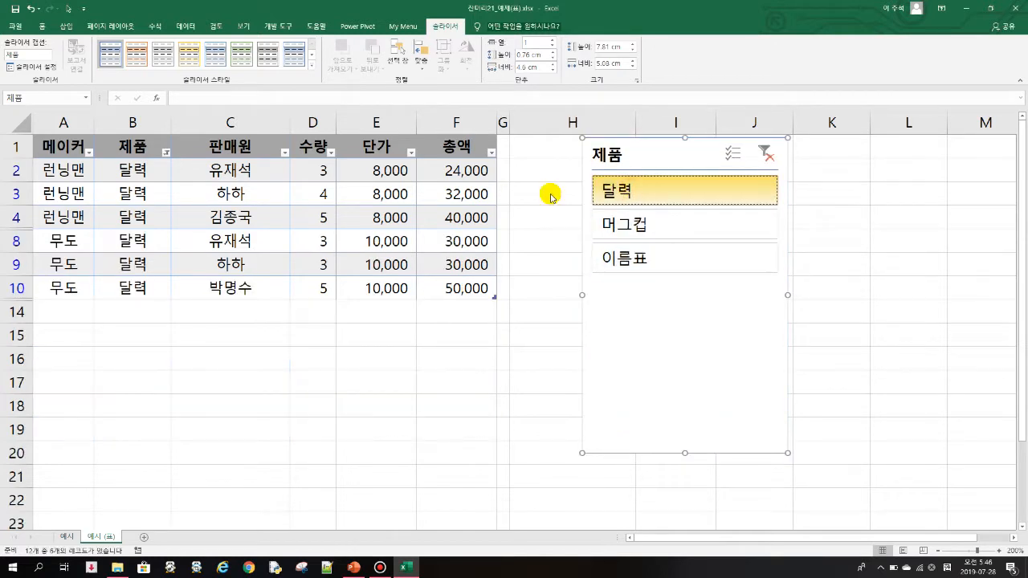
{"action": "left_click", "coordinate": [620, 226]}
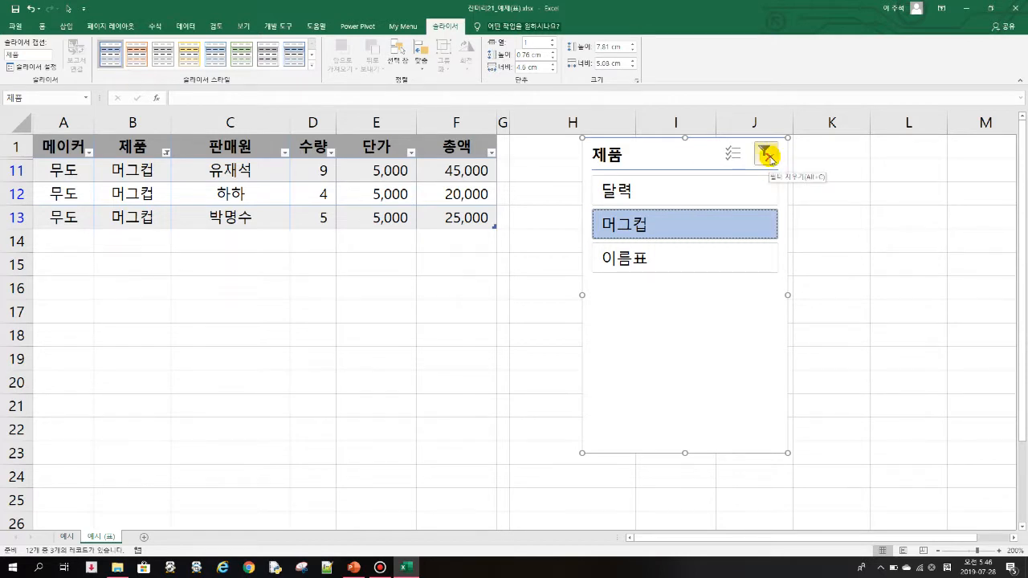
Switch to PowerPoint to look at the 표 속성 slide, and return to the Excel workbook
{"action": "key", "text": "alt+Tab"}
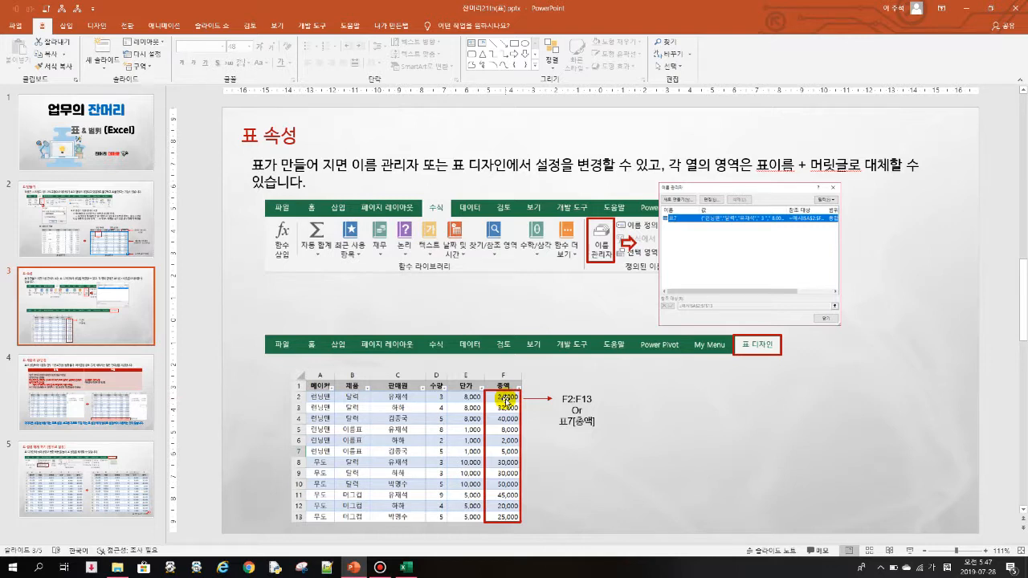
{"action": "key", "text": "alt+Tab"}
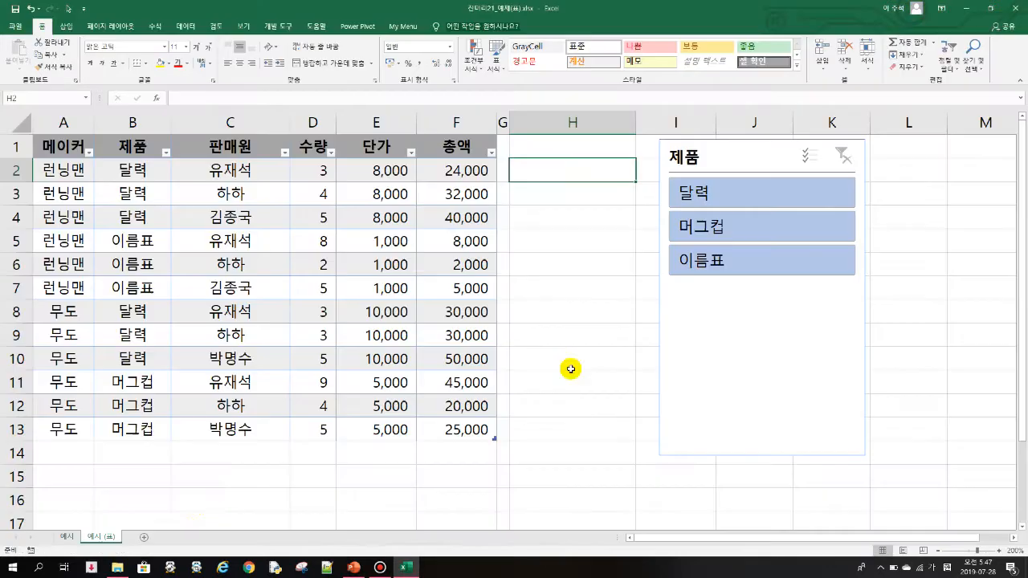
On the 예시 sheet, enter =sum(F2:F13) in H2 to total the 총액 column
{"action": "left_click", "coordinate": [69, 542]}
{"action": "left_click", "coordinate": [537, 174]}
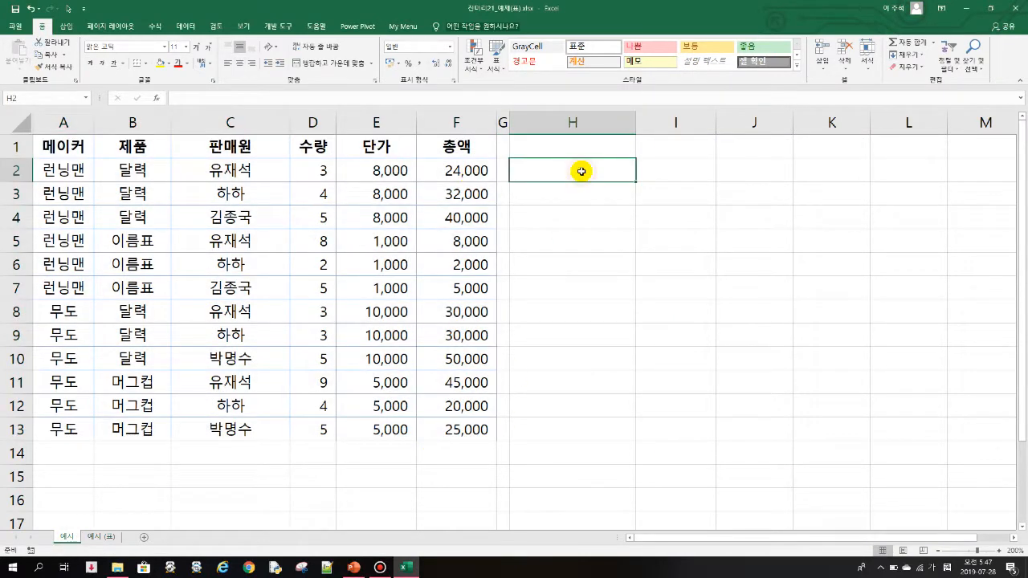
{"action": "type", "text": "="}
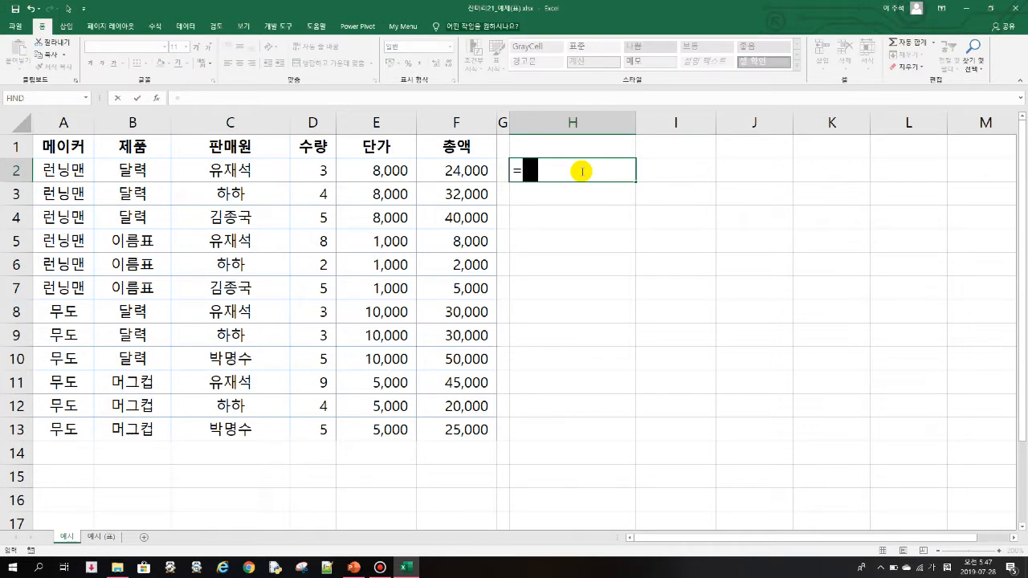
{"action": "type", "text": "sum("}
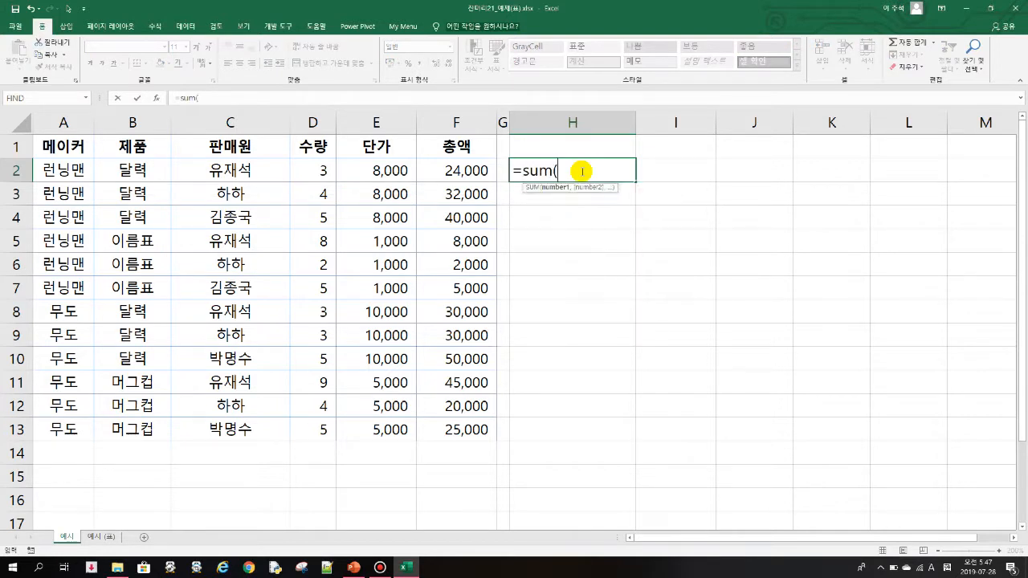
{"action": "left_click_drag", "start_coordinate": [466, 169], "coordinate": [461, 431]}
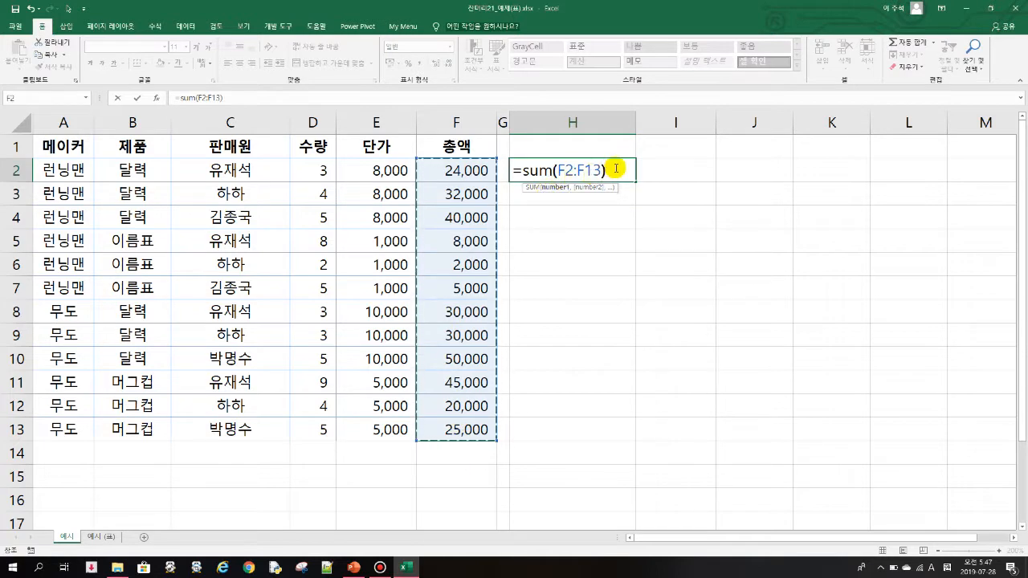
{"action": "type", "text": ")"}
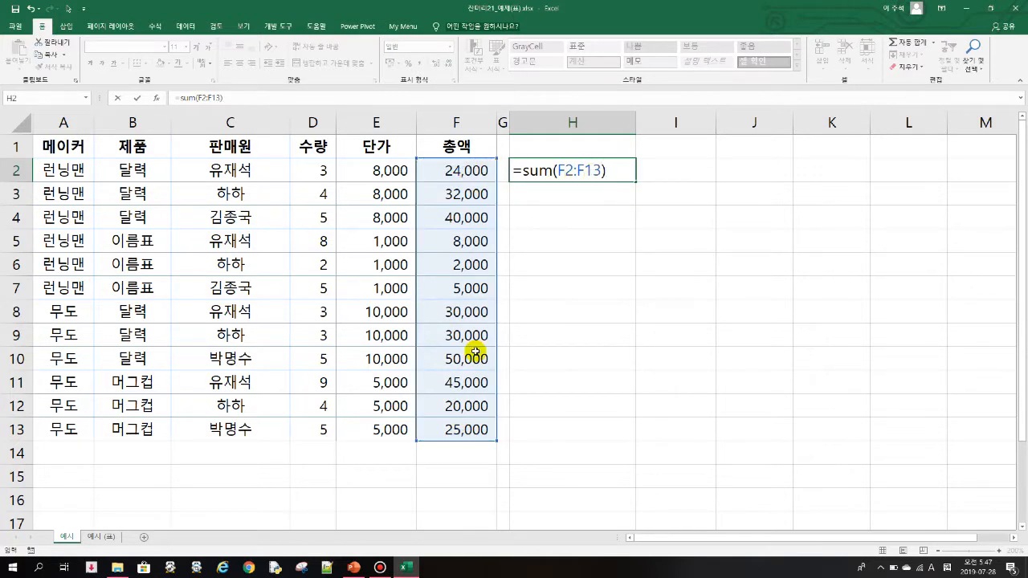
{"action": "key", "text": "Return"}
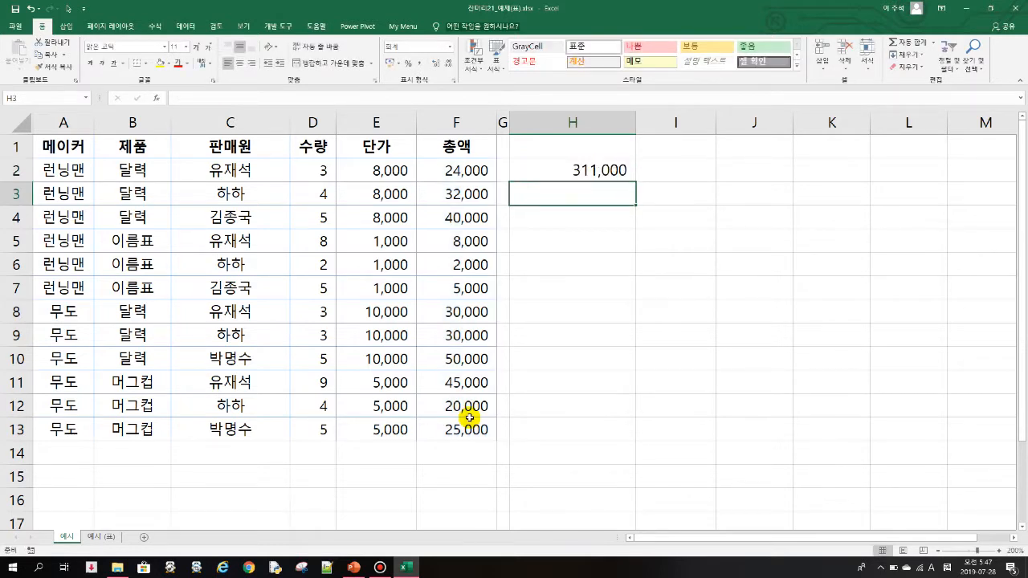
On the 예시 (표) sheet, enter =sum(표1[총액]) in H2 by referencing the table's 총액 data
{"action": "key", "text": "ctrl+Page_Down"}
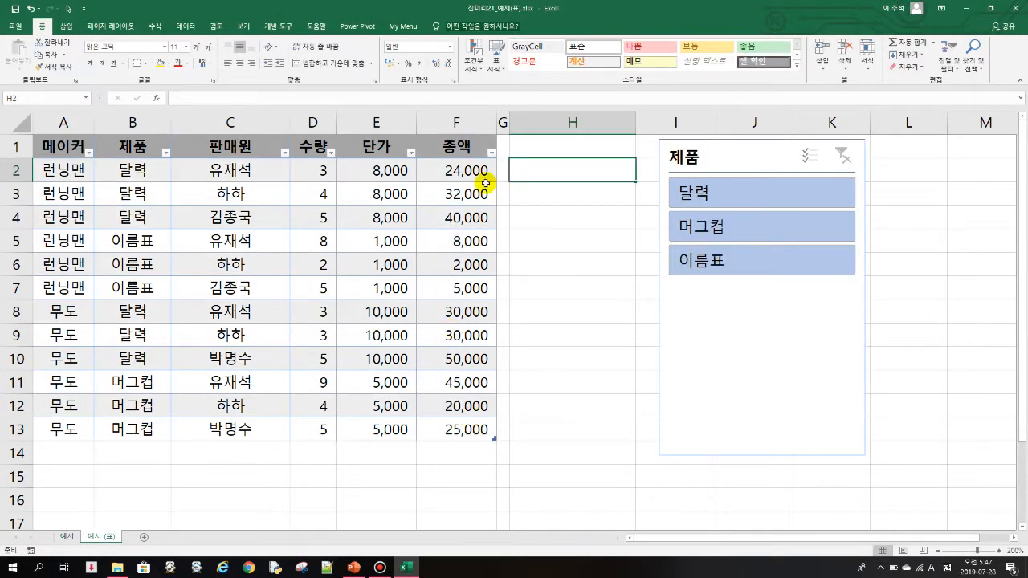
{"action": "type", "text": "=sum("}
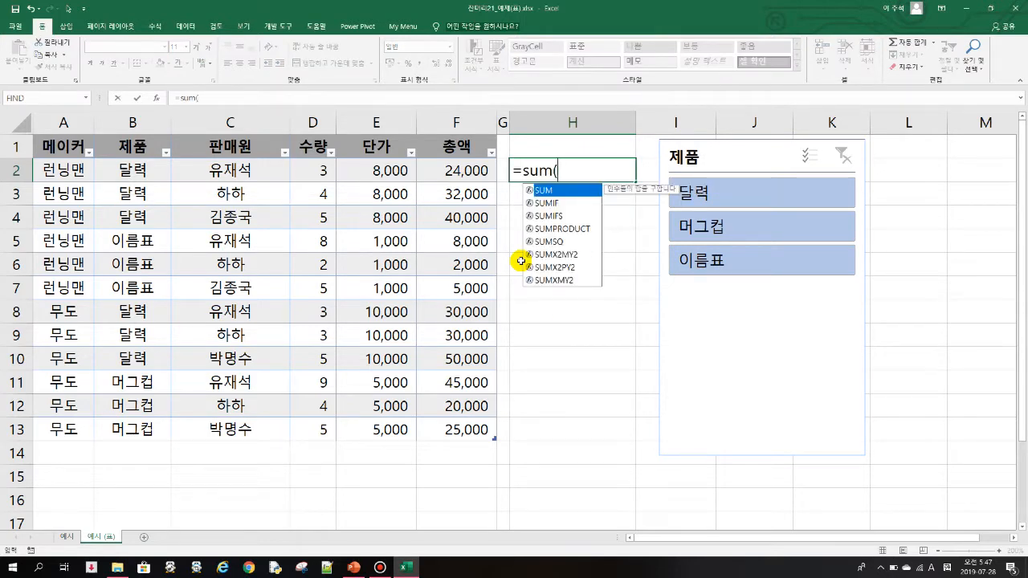
{"action": "left_click_drag", "start_coordinate": [455, 166], "coordinate": [459, 429]}
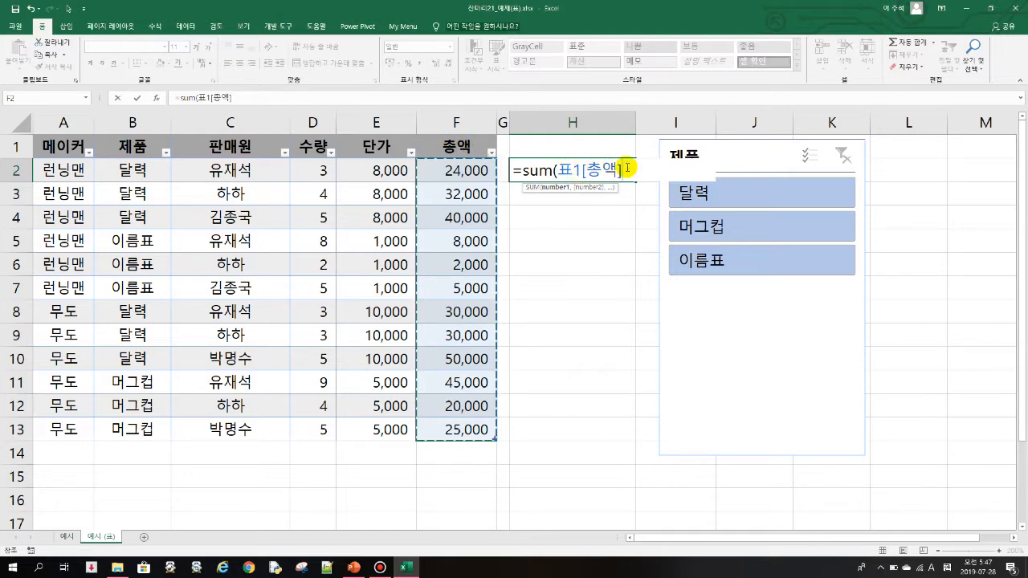
{"action": "type", "text": ")"}
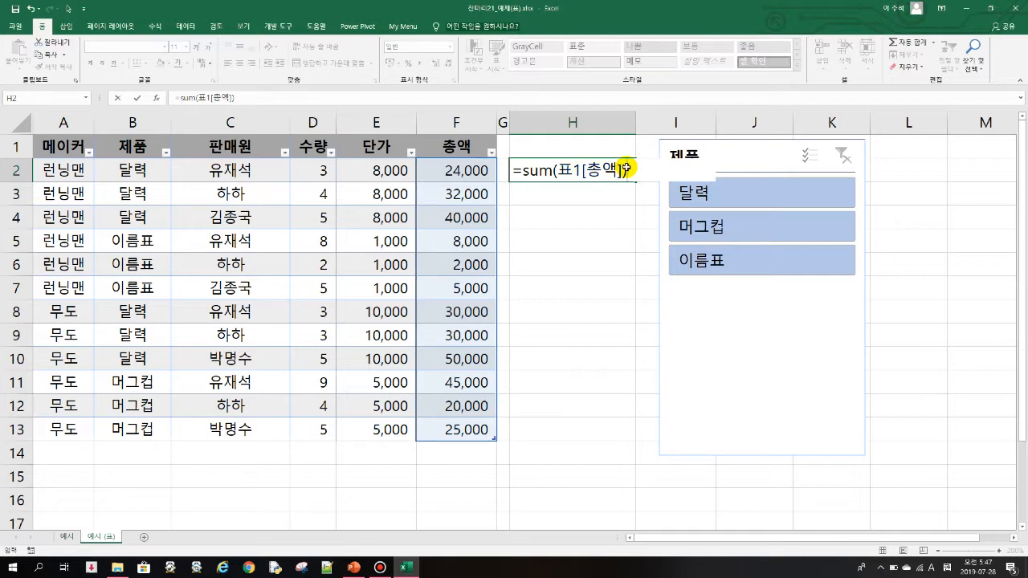
{"action": "key", "text": "Return"}
{"action": "key", "text": "Return"}
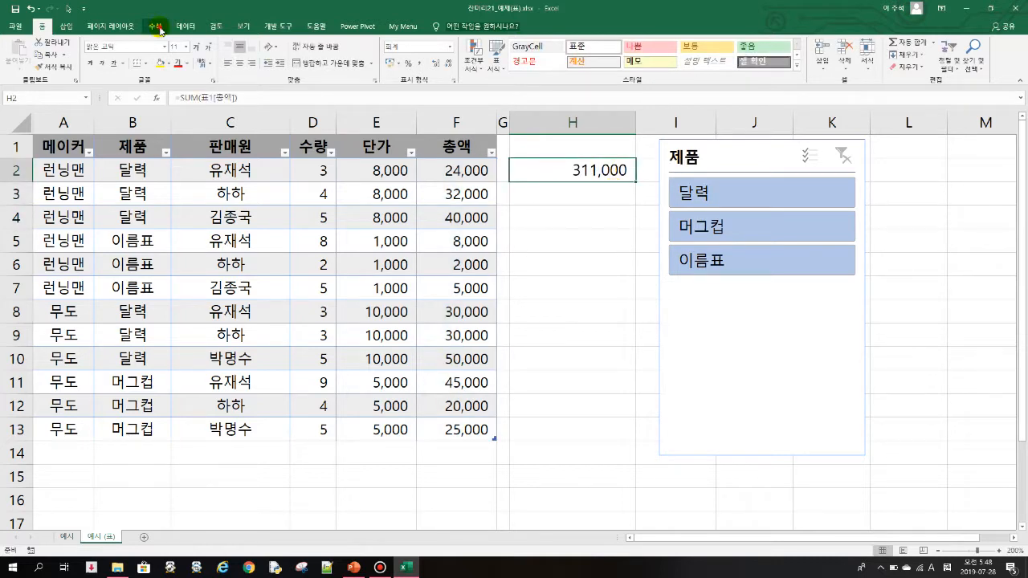
Open the Name Manager (이름 관리자) and select the 표1 entry to examine the table's name
{"action": "left_click", "coordinate": [157, 27]}
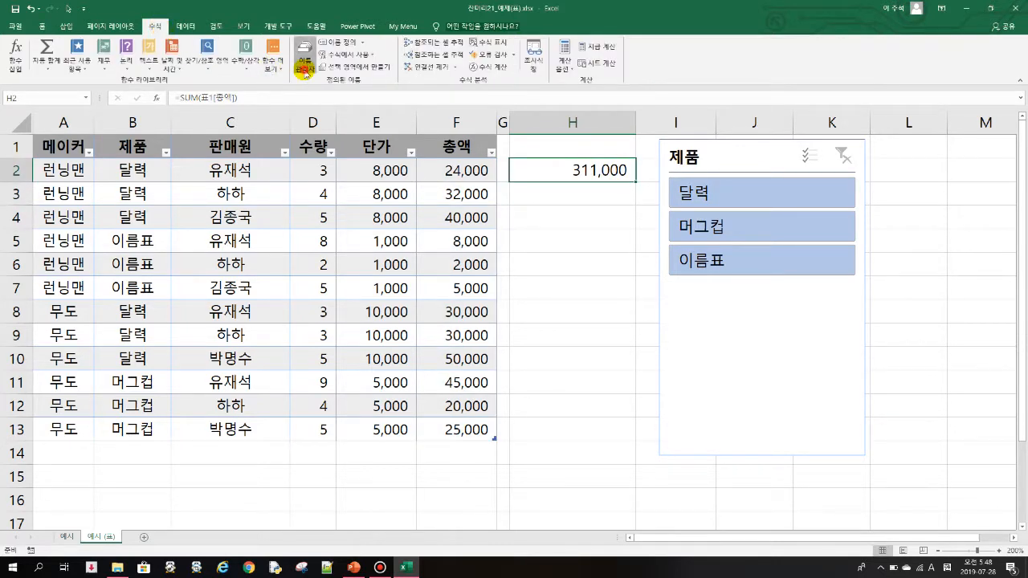
{"action": "left_click", "coordinate": [304, 71]}
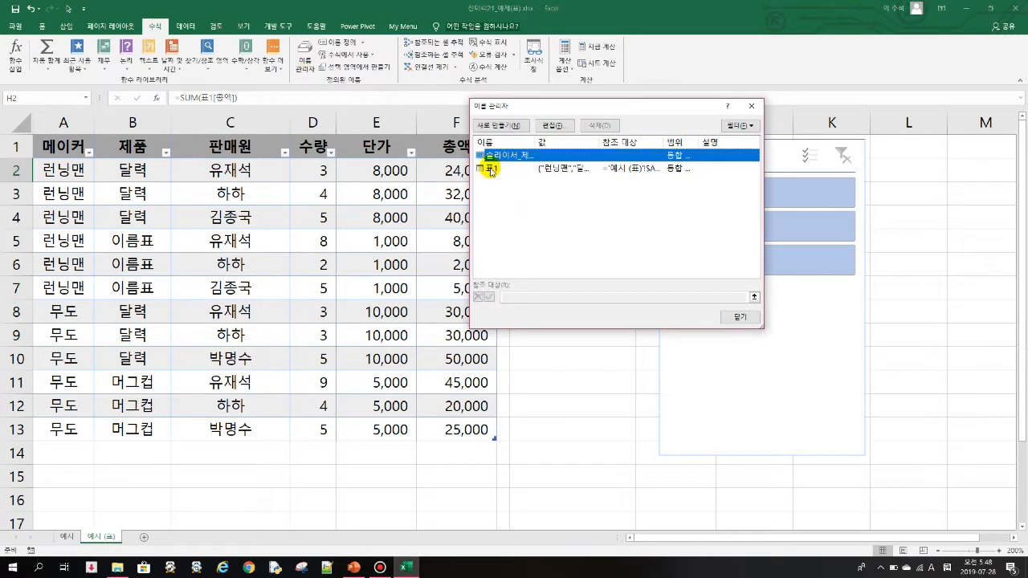
{"action": "left_click", "coordinate": [489, 169]}
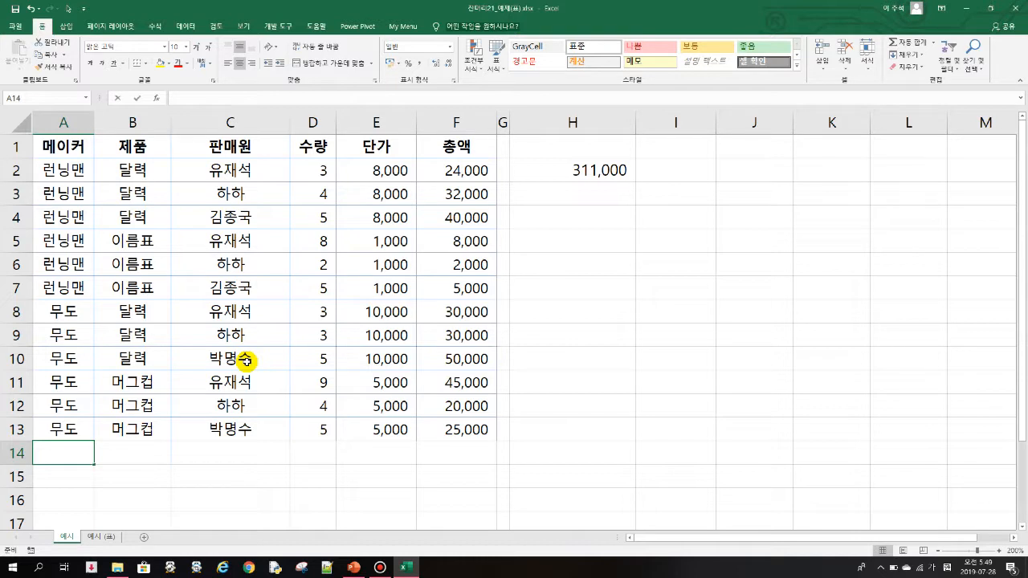
On the 예시 sheet, fill row 14 with 무도, 연필, the salesperson's name, 수량 10 and 단가 1000
{"action": "type", "text": "무도"}
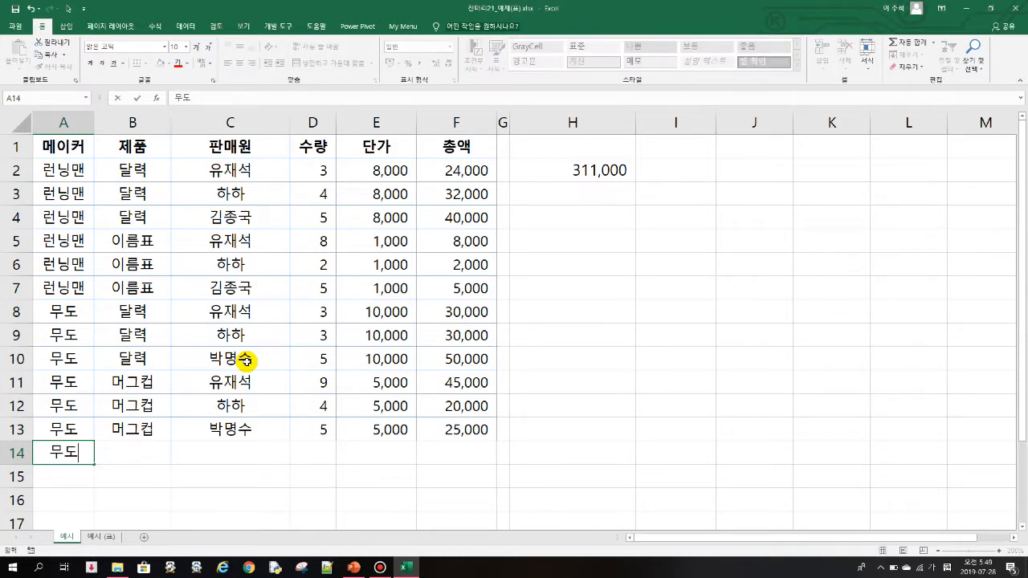
{"action": "key", "text": "Tab"}
{"action": "type", "text": "ㅇ"}
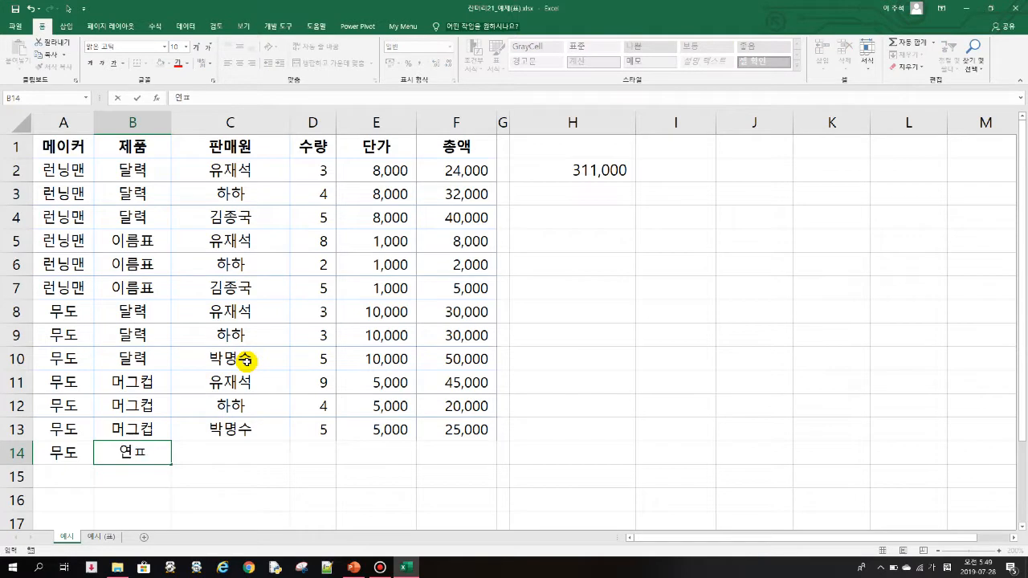
{"action": "key", "text": "Tab"}
{"action": "type", "text": "유"}
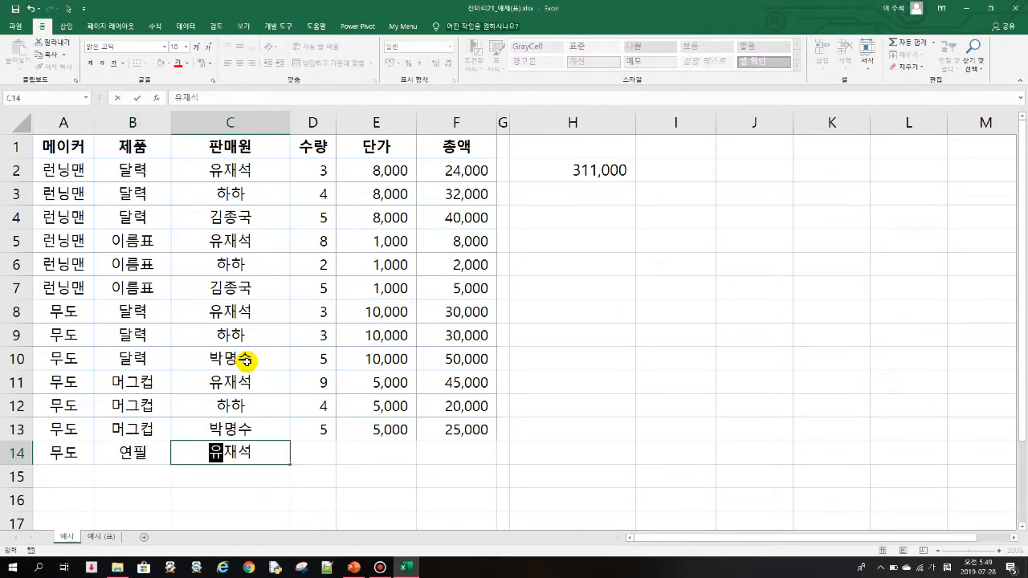
{"action": "key", "text": "Tab"}
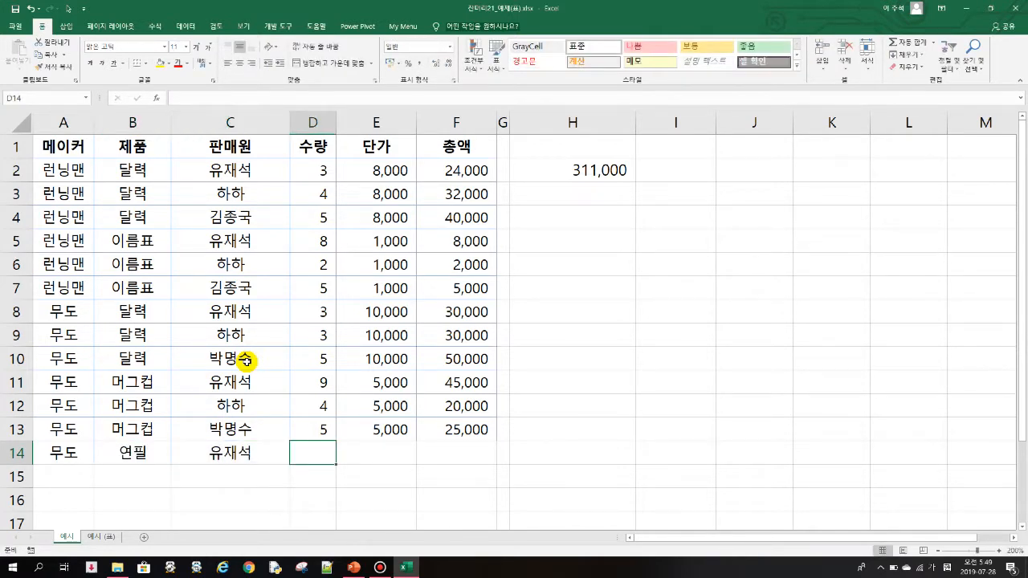
{"action": "type", "text": "10"}
{"action": "key", "text": "Tab"}
{"action": "type", "text": "1000"}
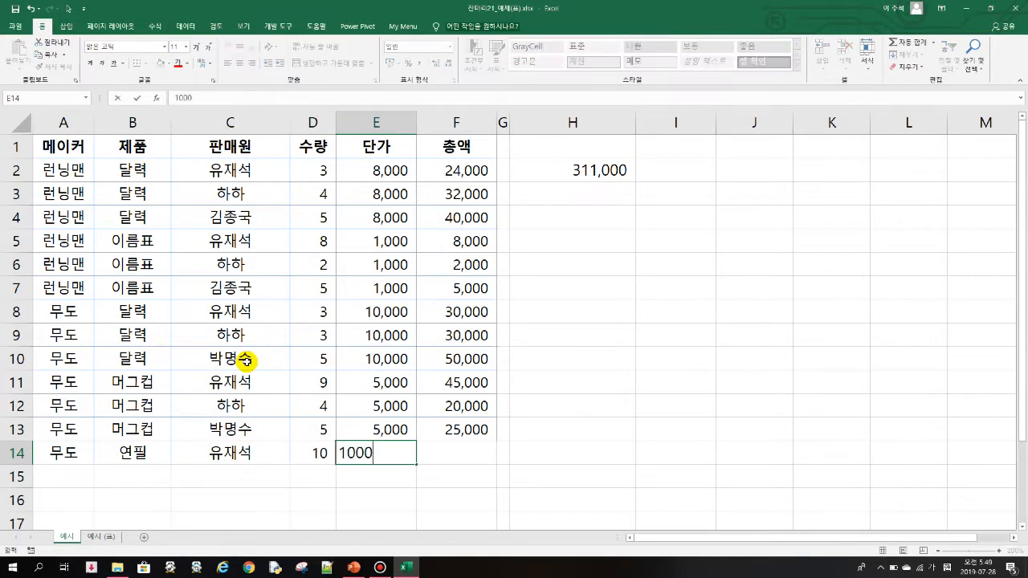
{"action": "key", "text": "Tab"}
Look over the new row 14 and check which range the SUM formula in H2 references
{"action": "key", "text": "Left"}
{"action": "key", "text": "Left"}
{"action": "key", "text": "Left"}
{"action": "key", "text": "Left"}
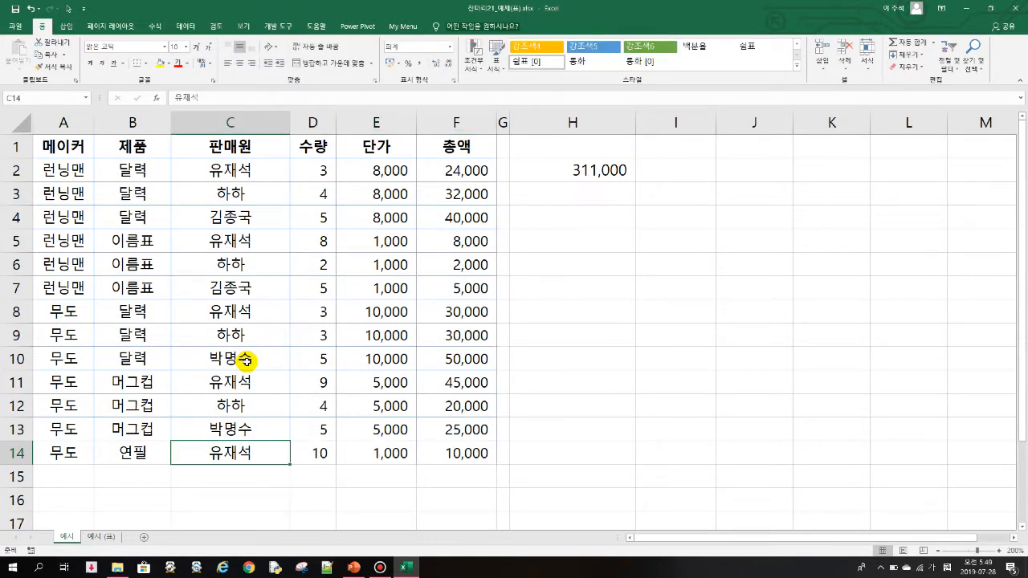
{"action": "key", "text": "Right"}
{"action": "key", "text": "Right"}
{"action": "key", "text": "Right"}
{"action": "key", "text": "Right"}
{"action": "key", "text": "Right"}
{"action": "key", "text": "Right"}
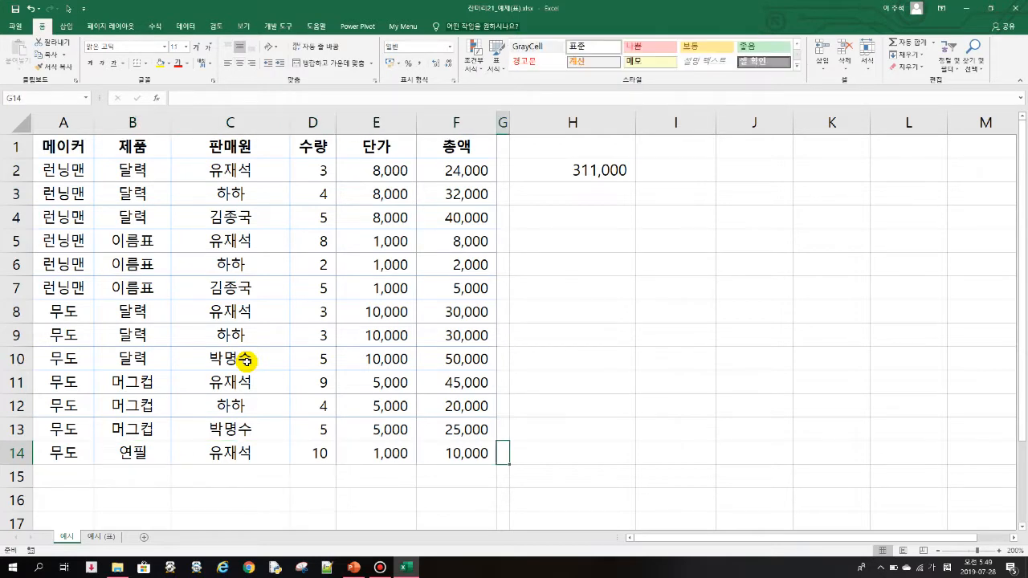
{"action": "key", "text": "ctrl+Up"}
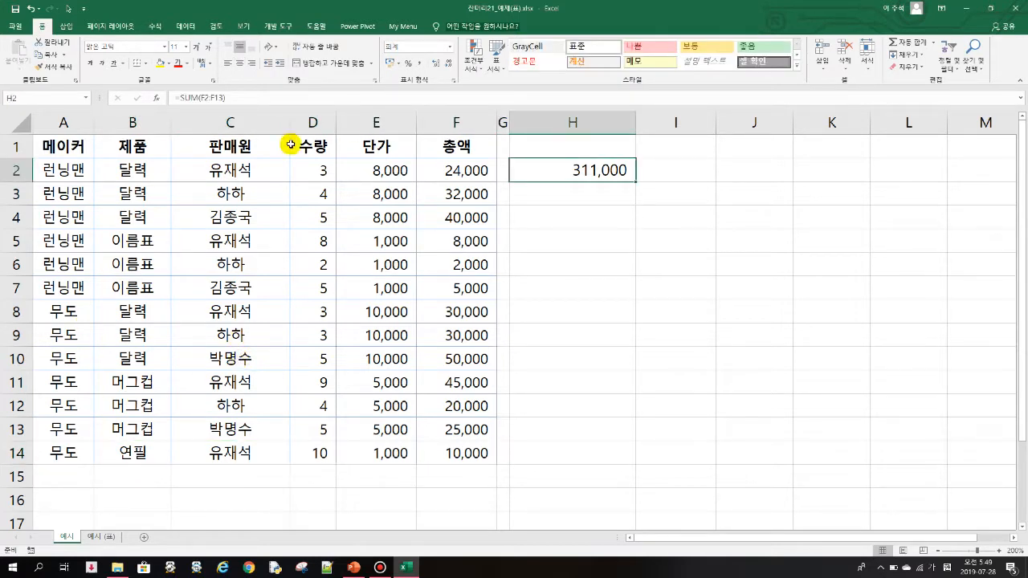
{"action": "left_click", "coordinate": [216, 97]}
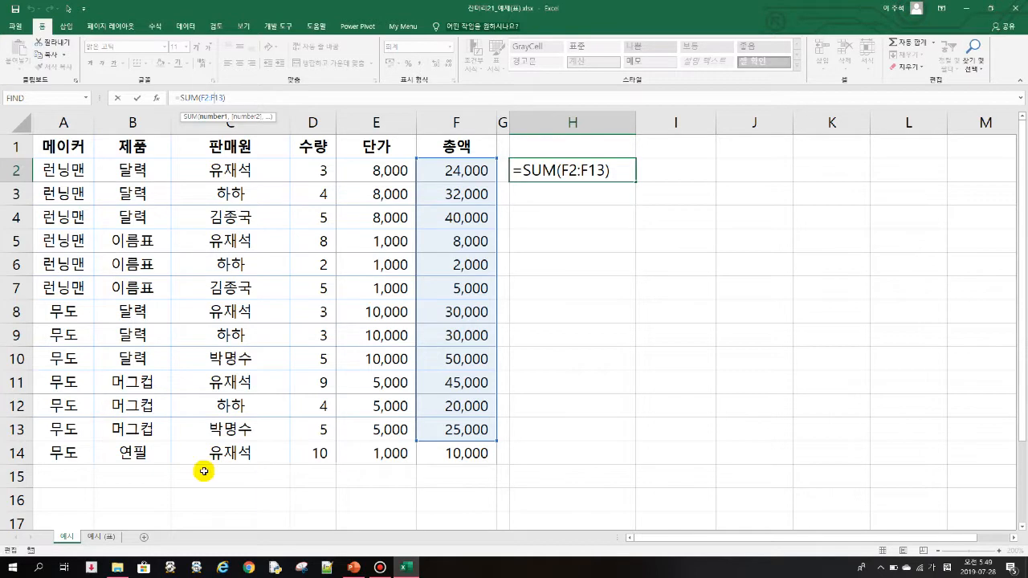
On 예시 (표), add row 14 with 무도, 연필, the salesperson's name, 수량 10 and 단가 1000, and check the SUM formula in H2
{"action": "left_click", "coordinate": [107, 537]}
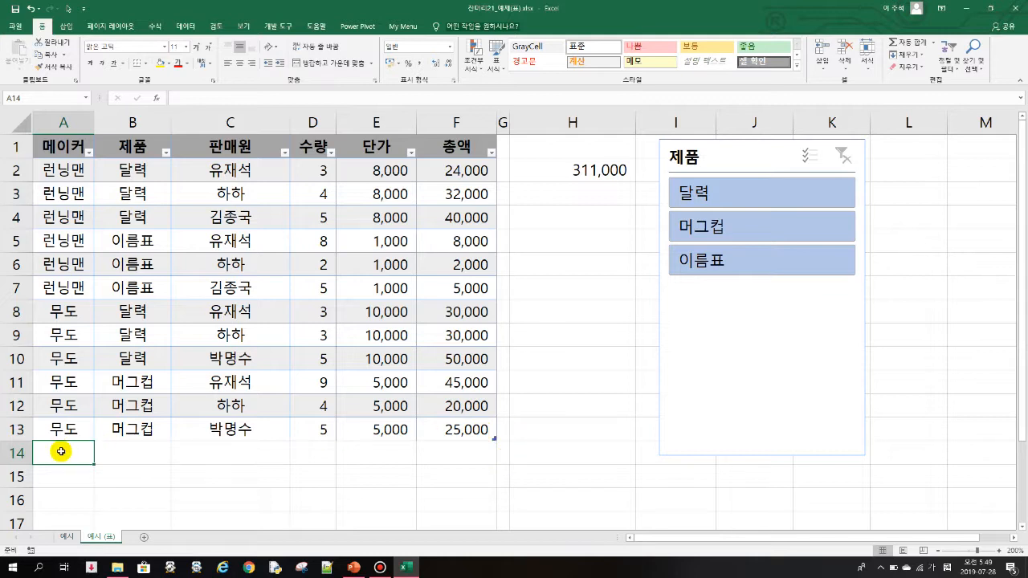
{"action": "type", "text": "무도"}
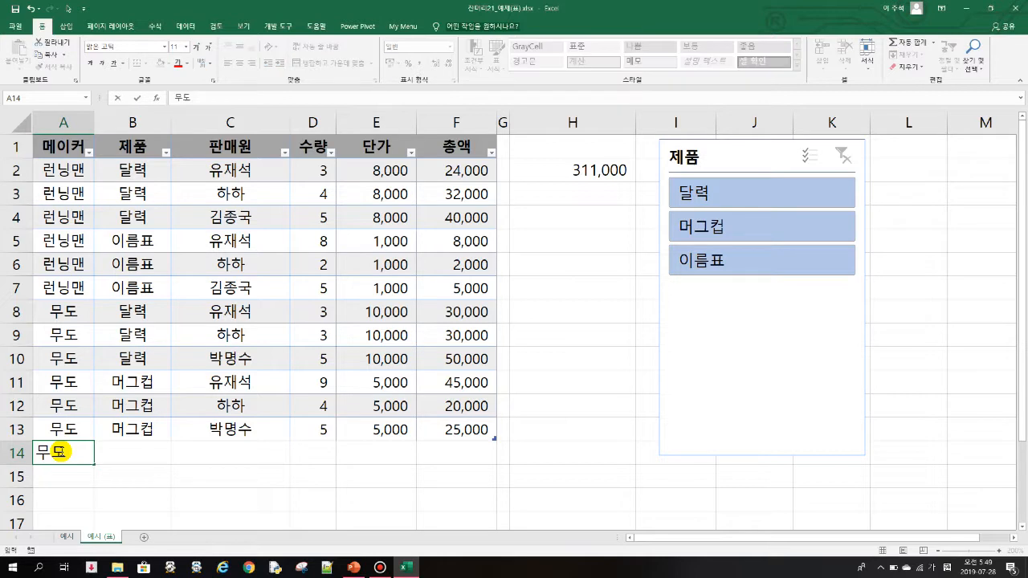
{"action": "key", "text": "Tab"}
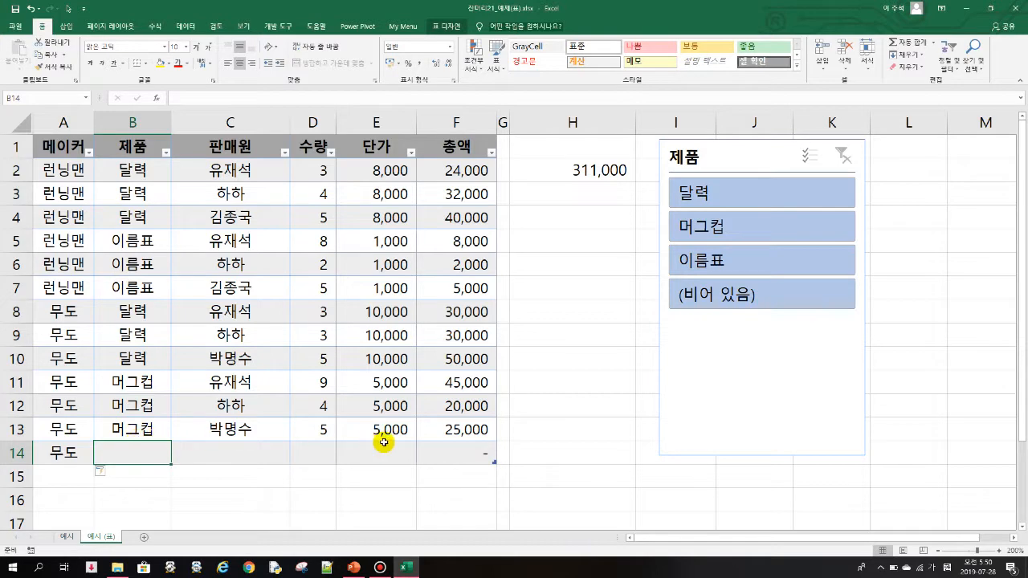
{"action": "type", "text": "연ㅍ"}
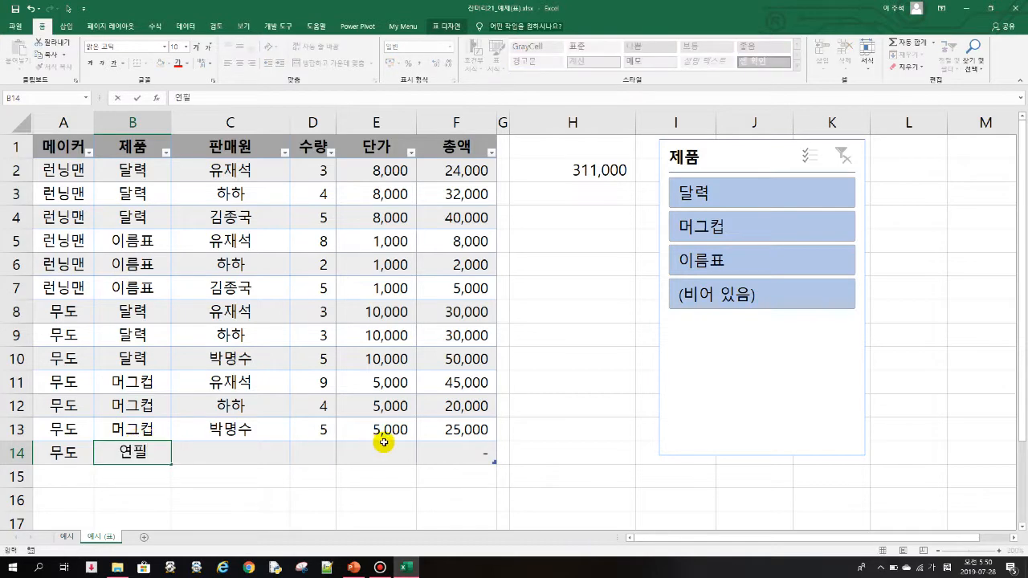
{"action": "key", "text": "Tab"}
{"action": "type", "text": "유재석"}
{"action": "key", "text": "Tab"}
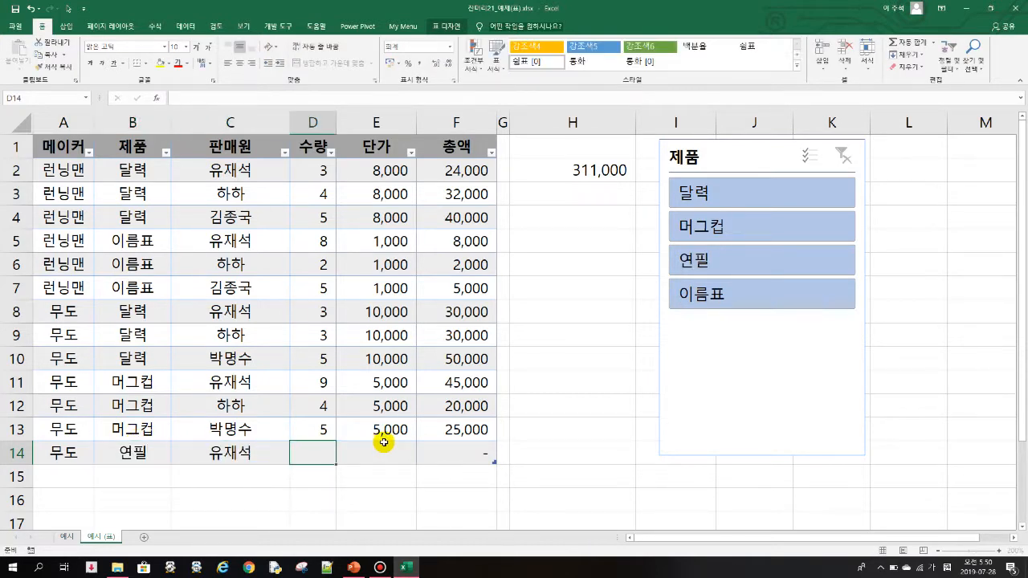
{"action": "type", "text": "10"}
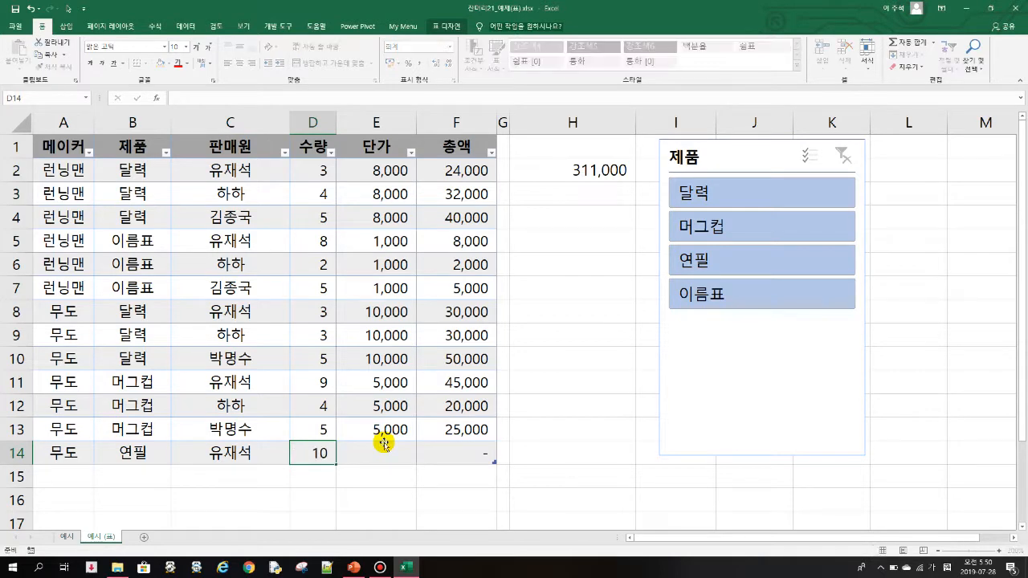
{"action": "key", "text": "Tab"}
{"action": "type", "text": "100"}
{"action": "key", "text": "Tab"}
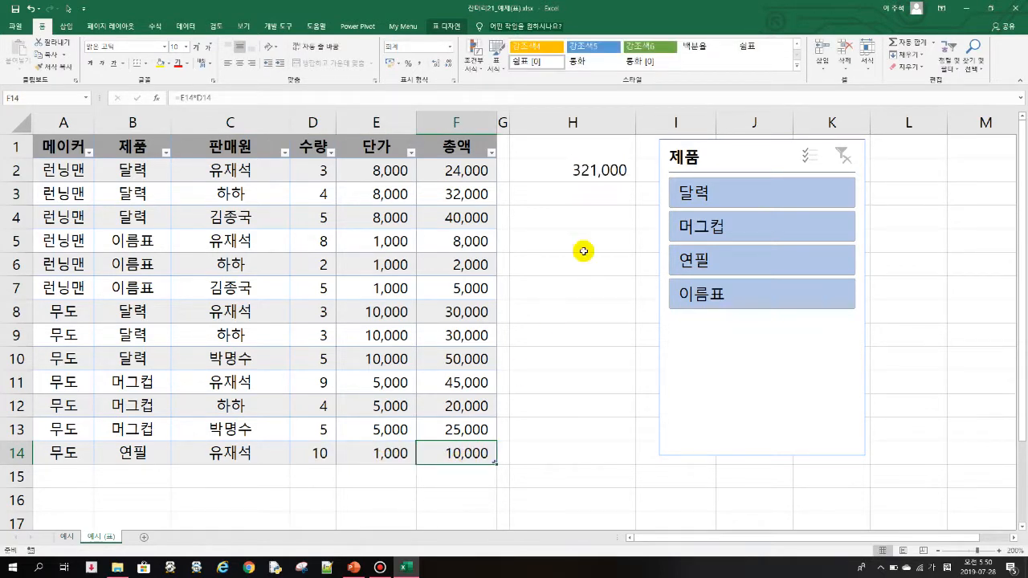
{"action": "left_click", "coordinate": [594, 171]}
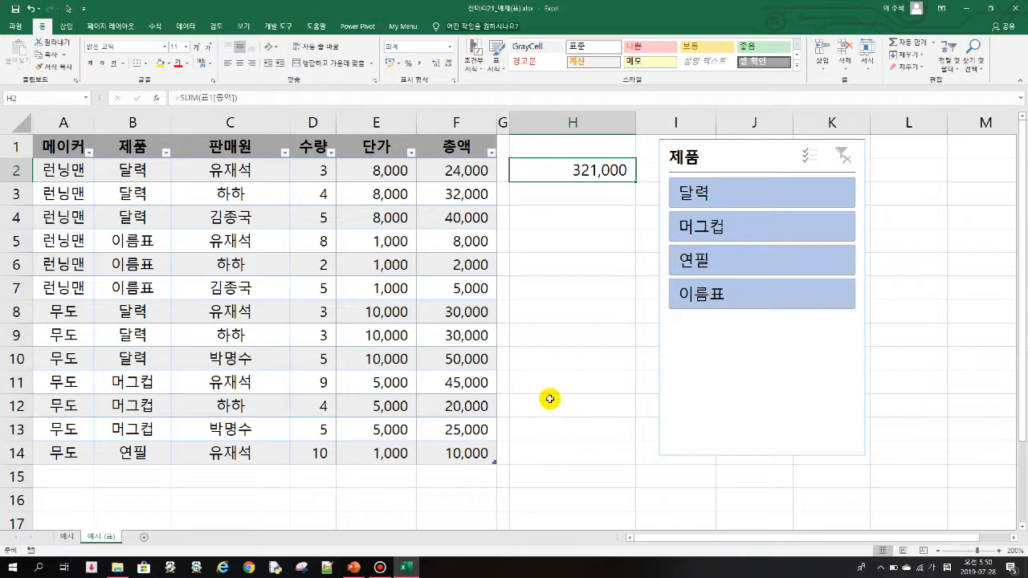
Insert a pivot table on a new worksheet, using the 표1 table from the 예시 (표) sheet as its source
{"action": "left_click", "coordinate": [278, 306]}
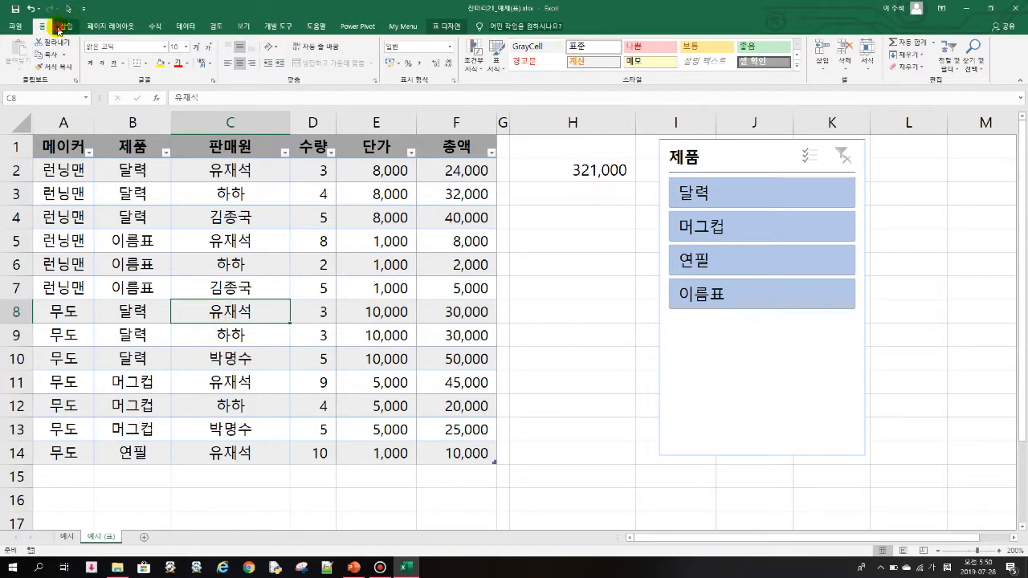
{"action": "left_click", "coordinate": [68, 27]}
{"action": "left_click", "coordinate": [16, 55]}
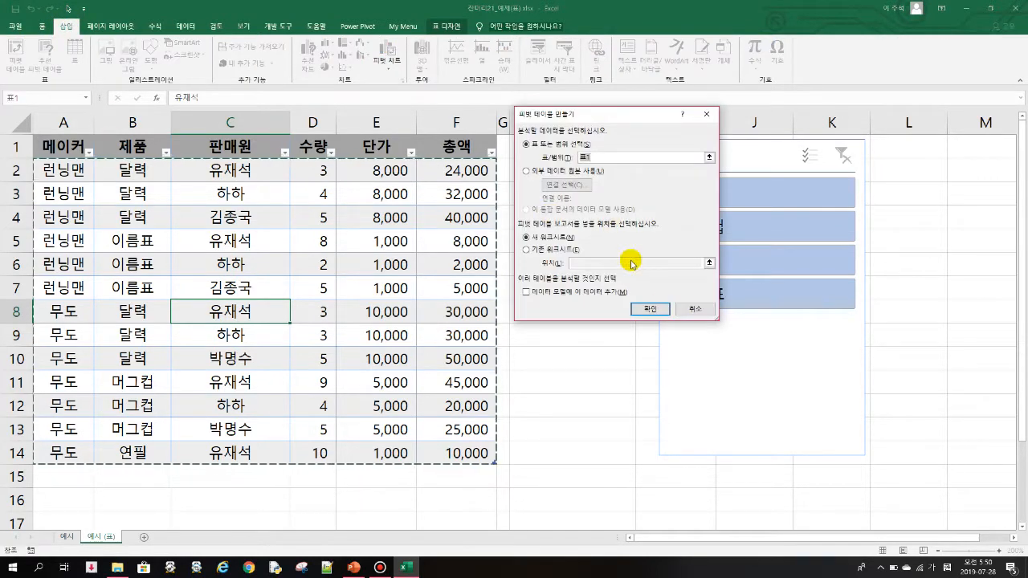
{"action": "left_click", "coordinate": [654, 309]}
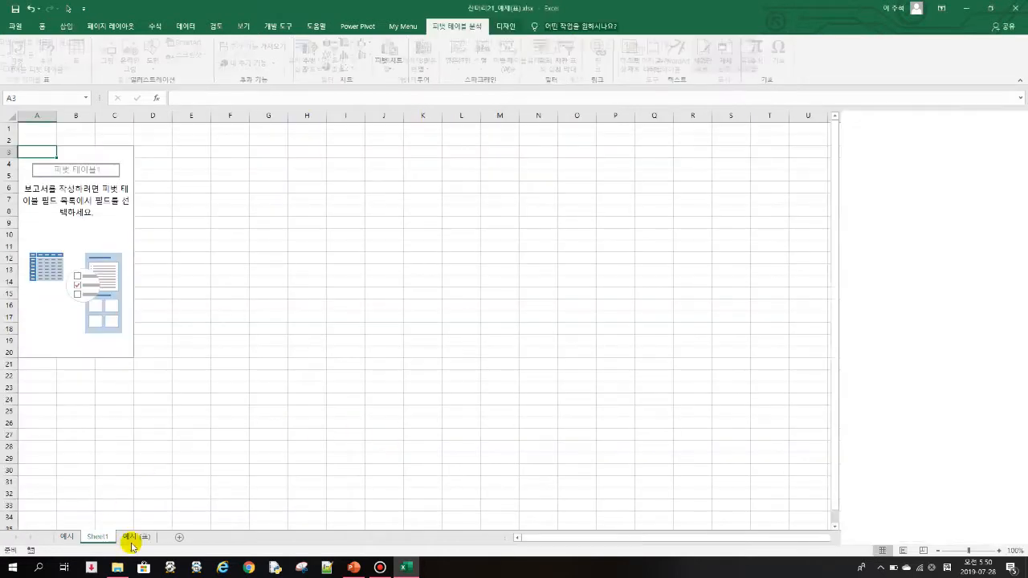
{"action": "right_click", "coordinate": [102, 538]}
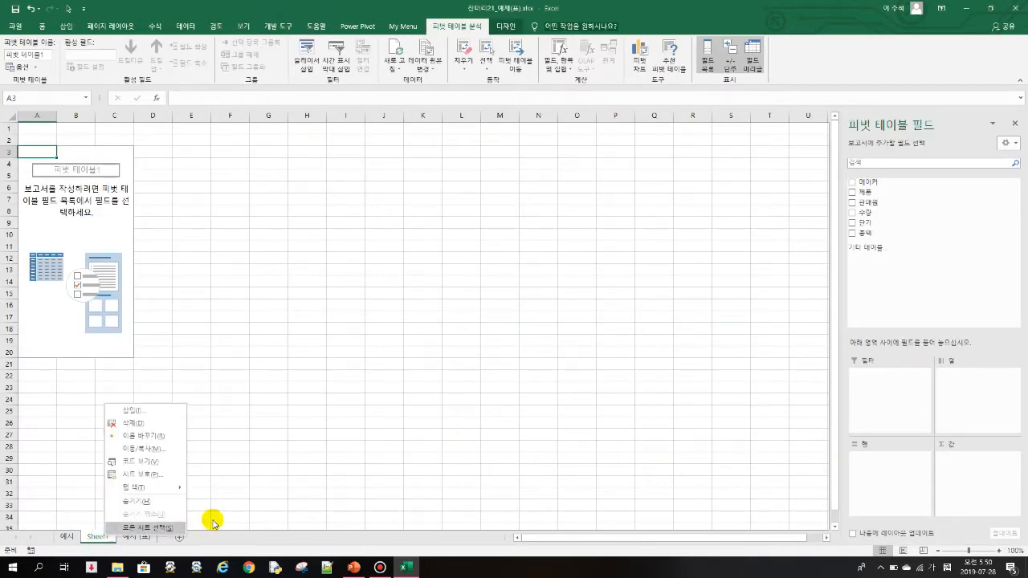
{"action": "left_click", "coordinate": [95, 251]}
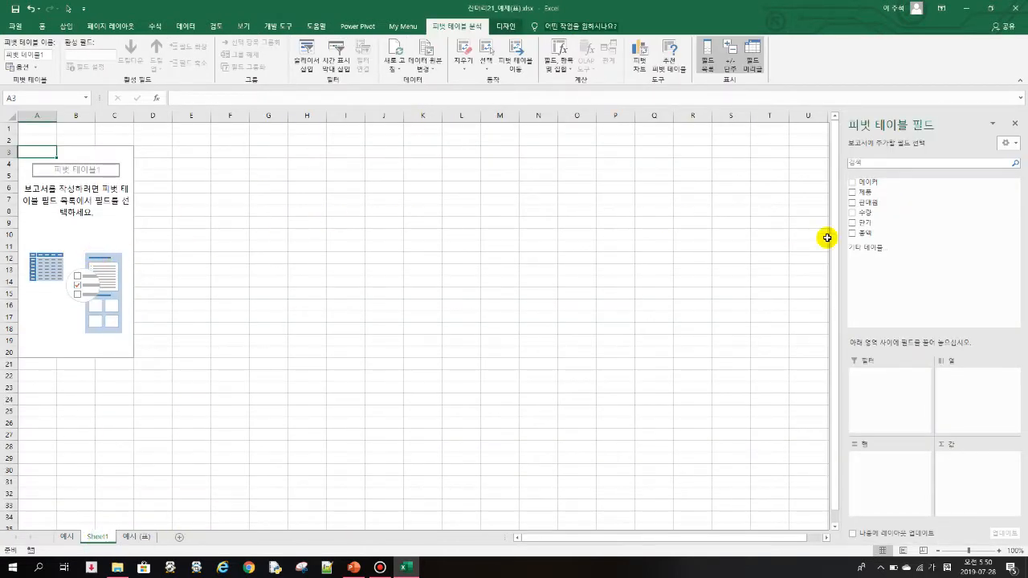
Add the 메이커 and 제품 fields as rows and 총액 as values in the 표1-based pivot table
{"action": "left_click", "coordinate": [854, 182]}
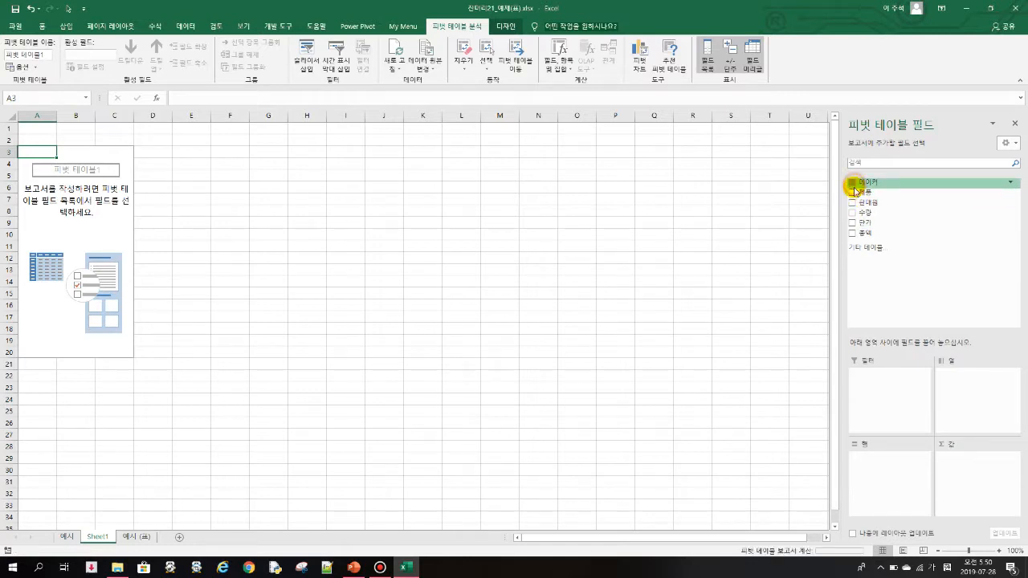
{"action": "left_click", "coordinate": [853, 193]}
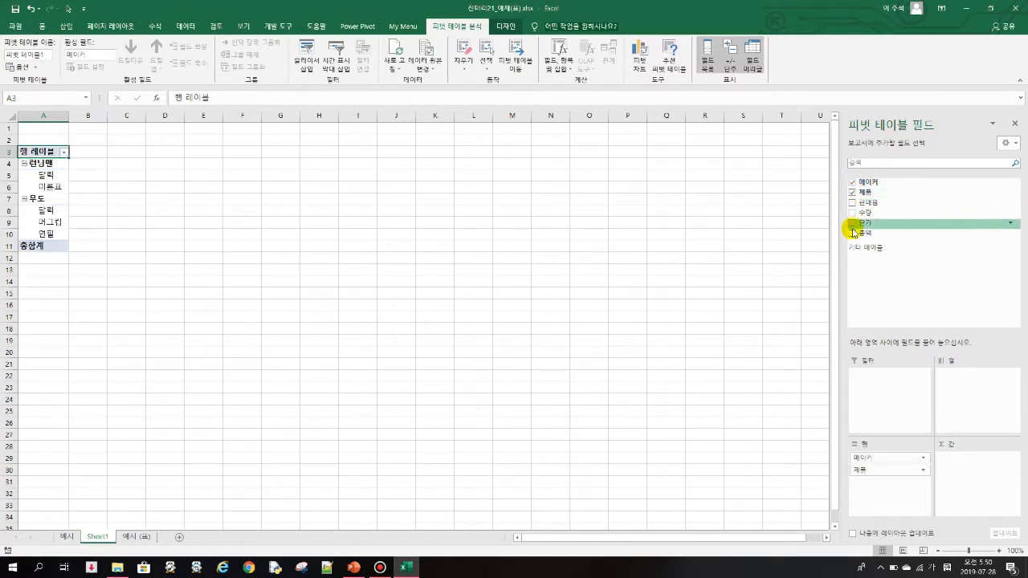
{"action": "left_click", "coordinate": [853, 233]}
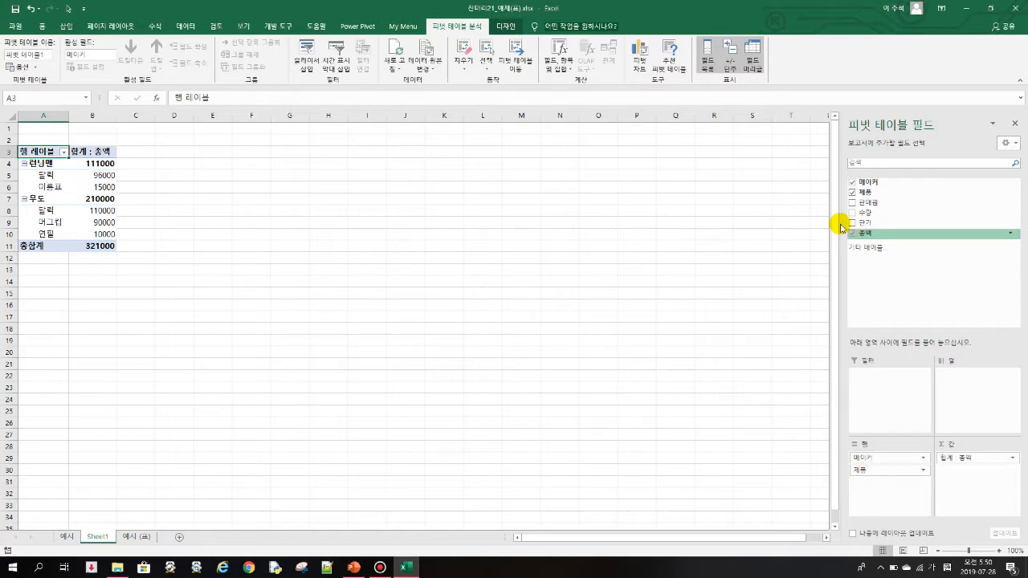
Insert another pivot table on a new worksheet, using the plain data range on the 예시 sheet as its source
{"action": "left_click", "coordinate": [67, 539]}
{"action": "left_click", "coordinate": [263, 282]}
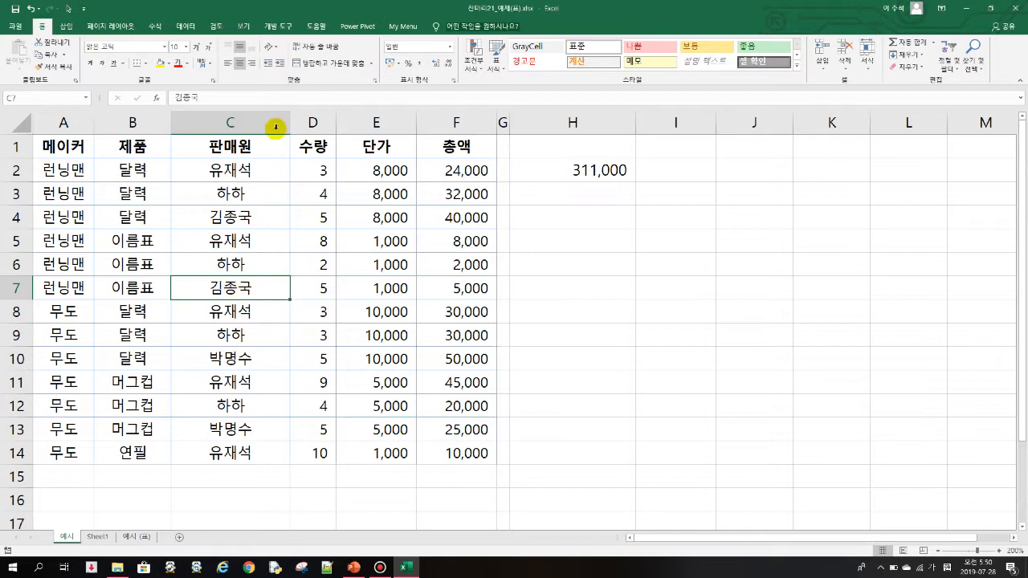
{"action": "left_click", "coordinate": [65, 26]}
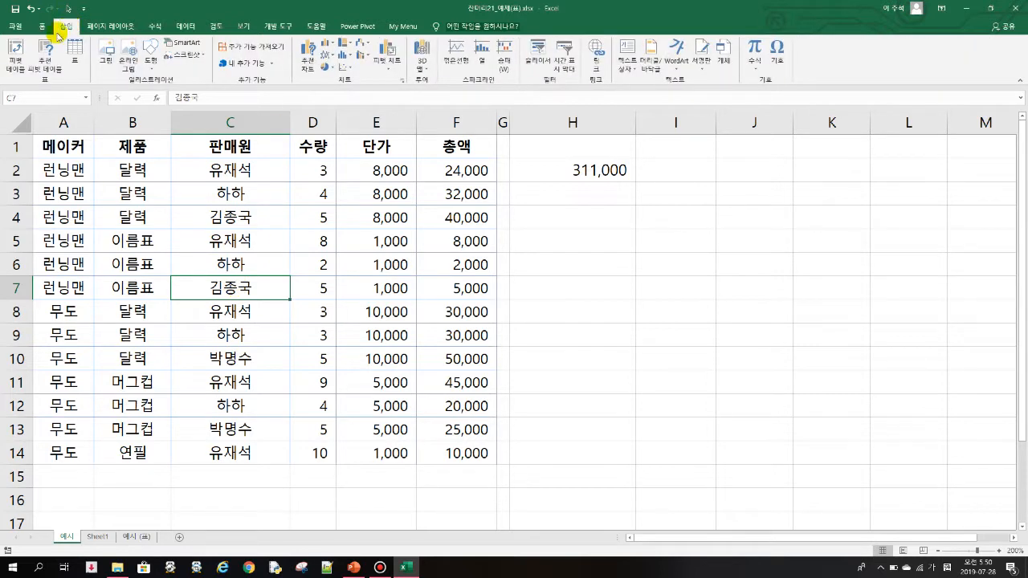
{"action": "left_click", "coordinate": [15, 54]}
{"action": "left_click", "coordinate": [649, 308]}
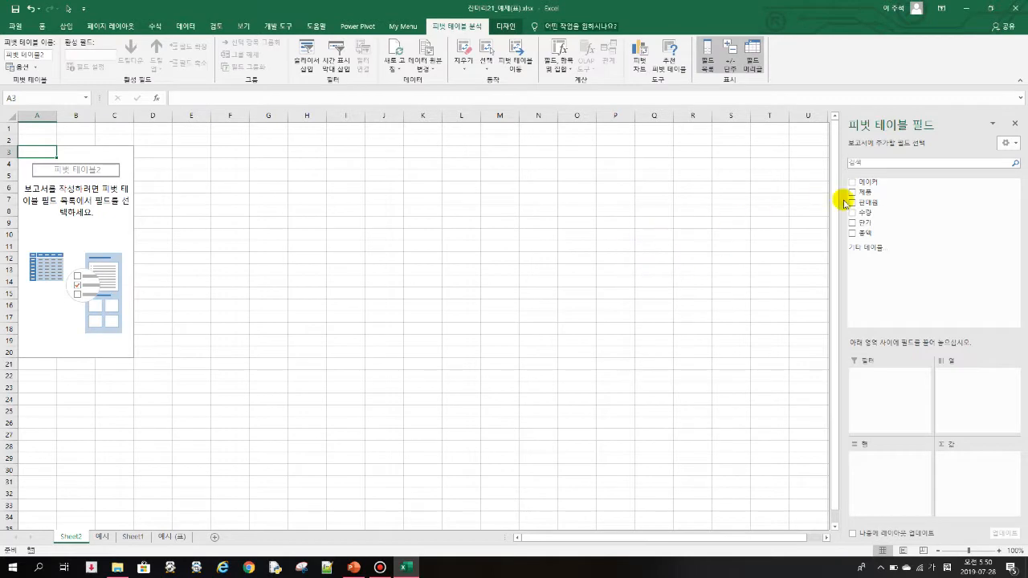
Add 메이커 and 제품 as rows and 총액 as values on Sheet2, and compare the result with the Sheet1 pivot table
{"action": "left_click", "coordinate": [853, 183]}
{"action": "left_click", "coordinate": [852, 193]}
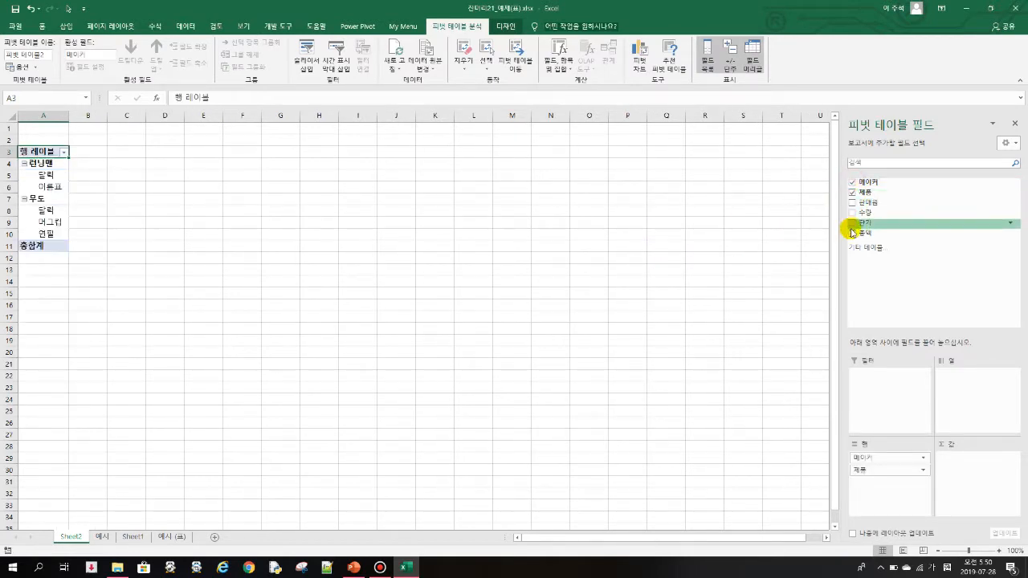
{"action": "left_click", "coordinate": [852, 235]}
{"action": "left_click", "coordinate": [120, 293]}
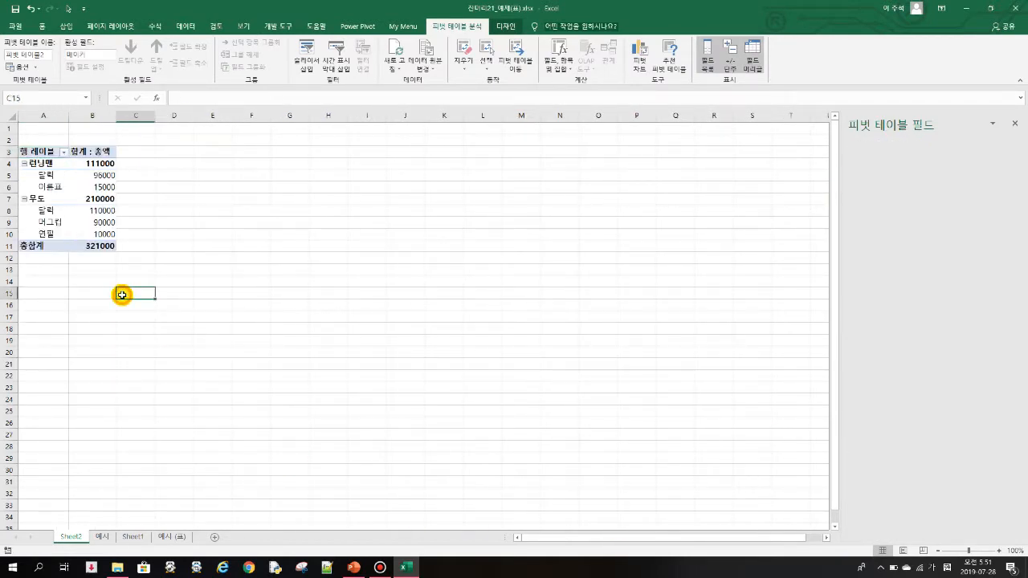
{"action": "left_click", "coordinate": [133, 536]}
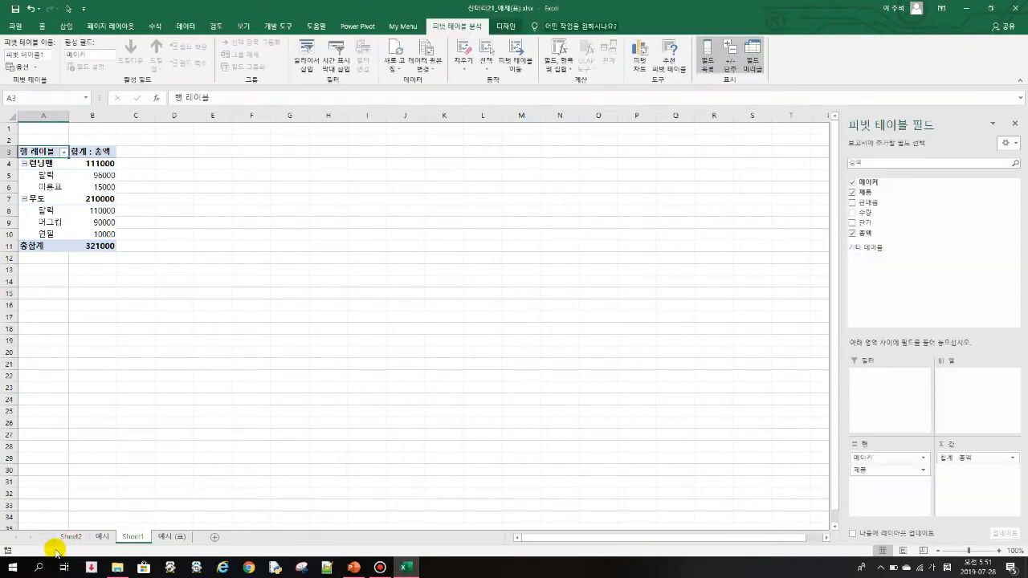
On the 예시 sheet, fill row 15 with 무도, 연필, the salesperson's name, 수량 5 and 단가 1000
{"action": "left_click", "coordinate": [102, 537]}
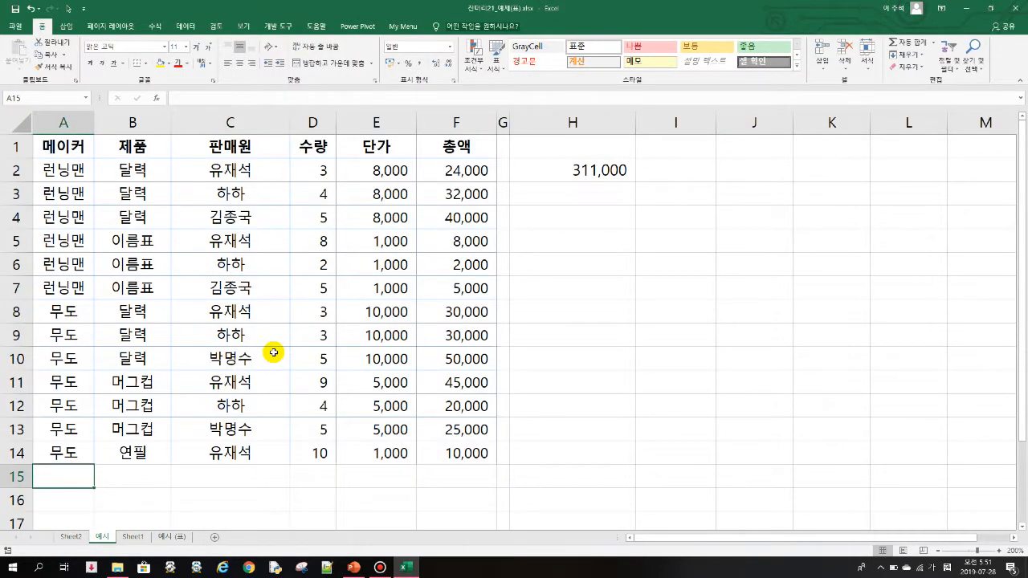
{"action": "type", "text": "무도"}
{"action": "key", "text": "Tab"}
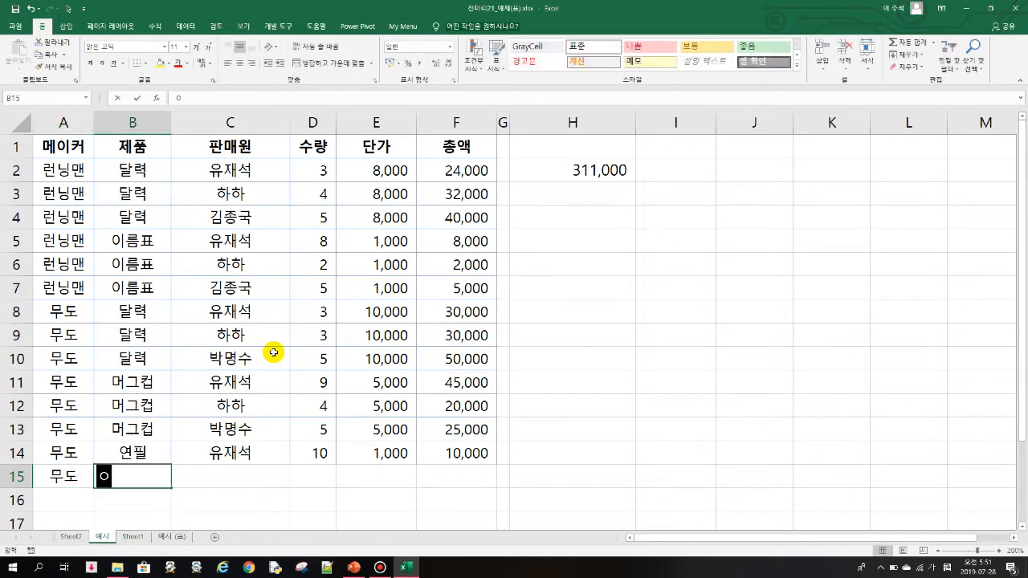
{"action": "type", "text": "연필"}
{"action": "key", "text": "Tab"}
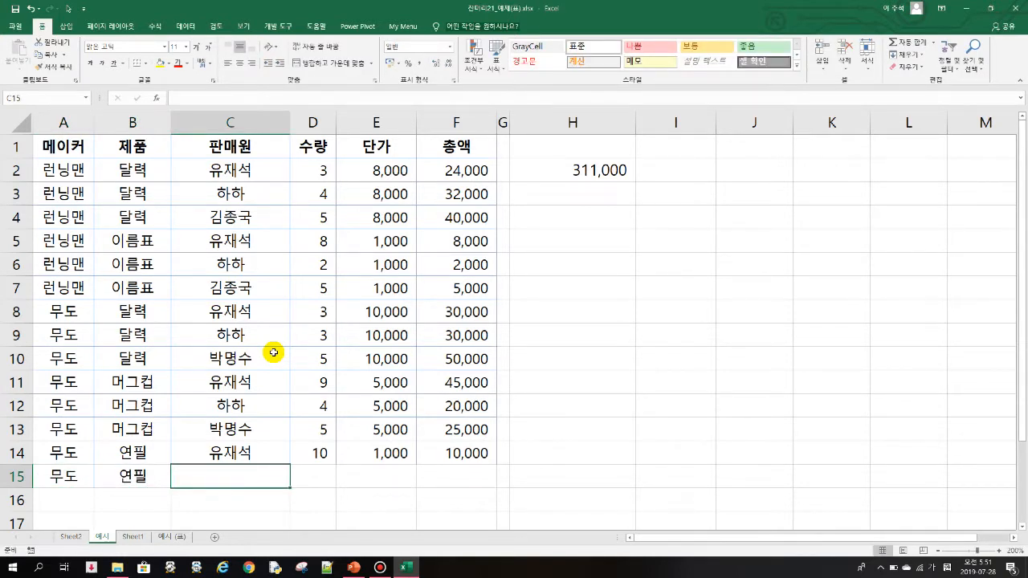
{"action": "type", "text": "박명수"}
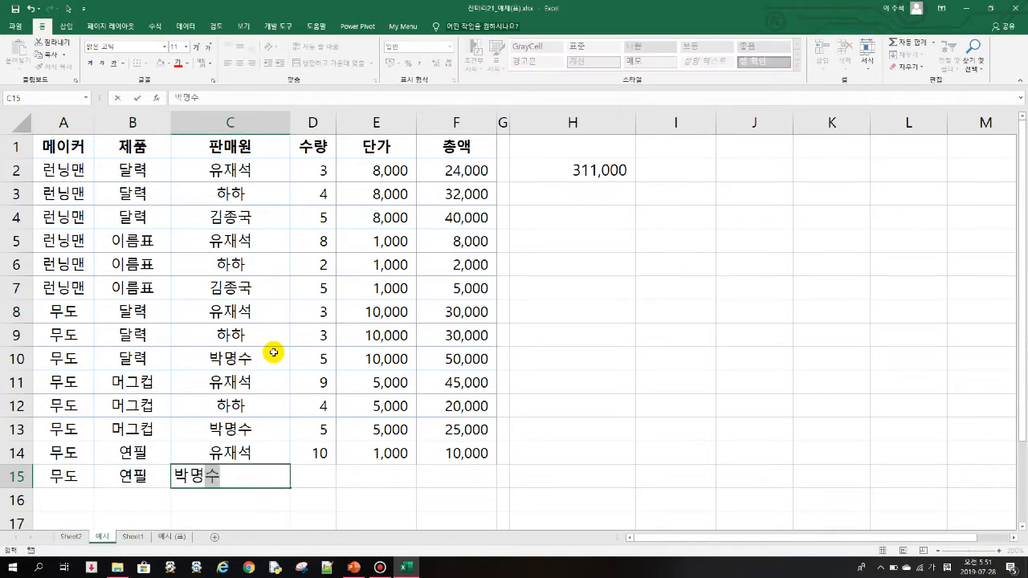
{"action": "key", "text": "Tab"}
{"action": "type", "text": "5"}
{"action": "key", "text": "Tab"}
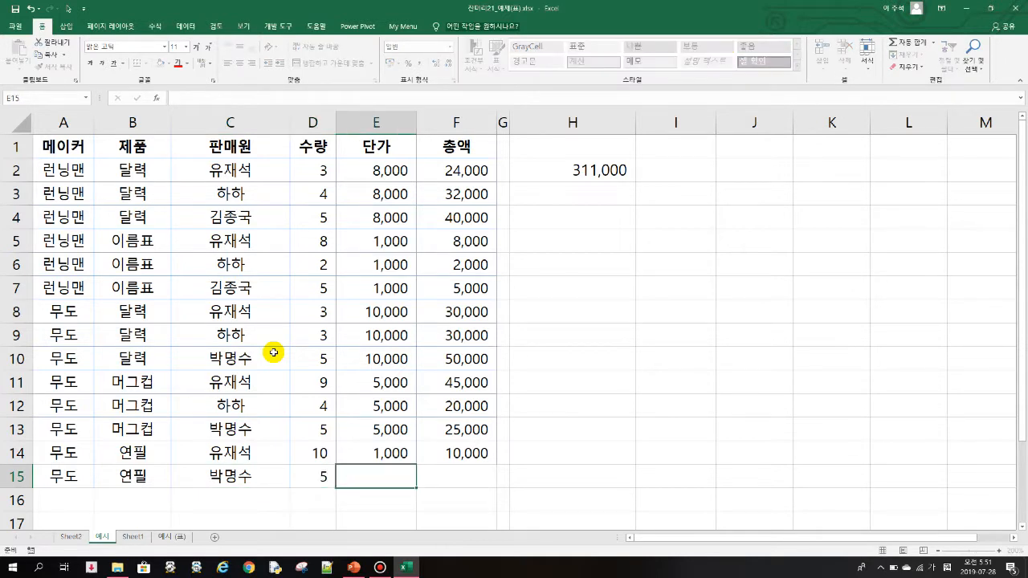
{"action": "type", "text": "1000"}
{"action": "key", "text": "Tab"}
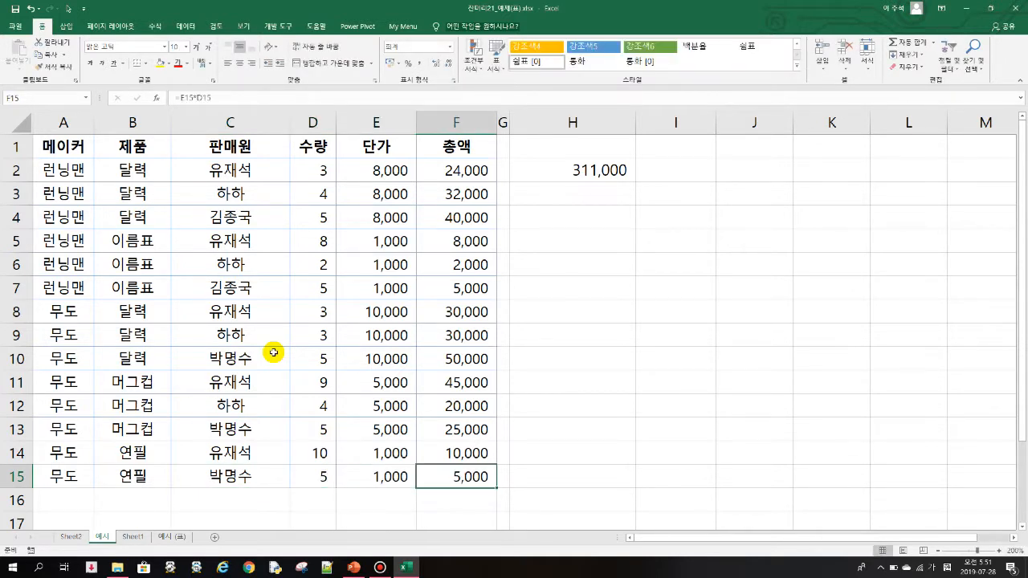
Copy row 15 (A15:F15) of the 예시 sheet into row 15 of the 예시 (표) sheet, directly below the table
{"action": "key", "text": "shift+Home"}
{"action": "key", "text": "ctrl+c"}
{"action": "key", "text": "ctrl+q"}
{"action": "key", "text": "Right"}
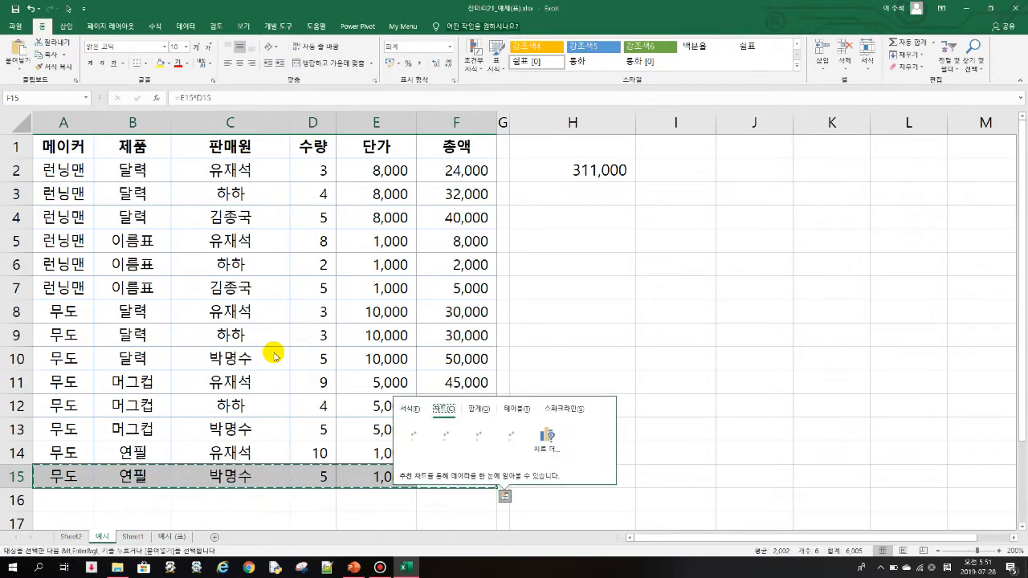
{"action": "key", "text": "Escape"}
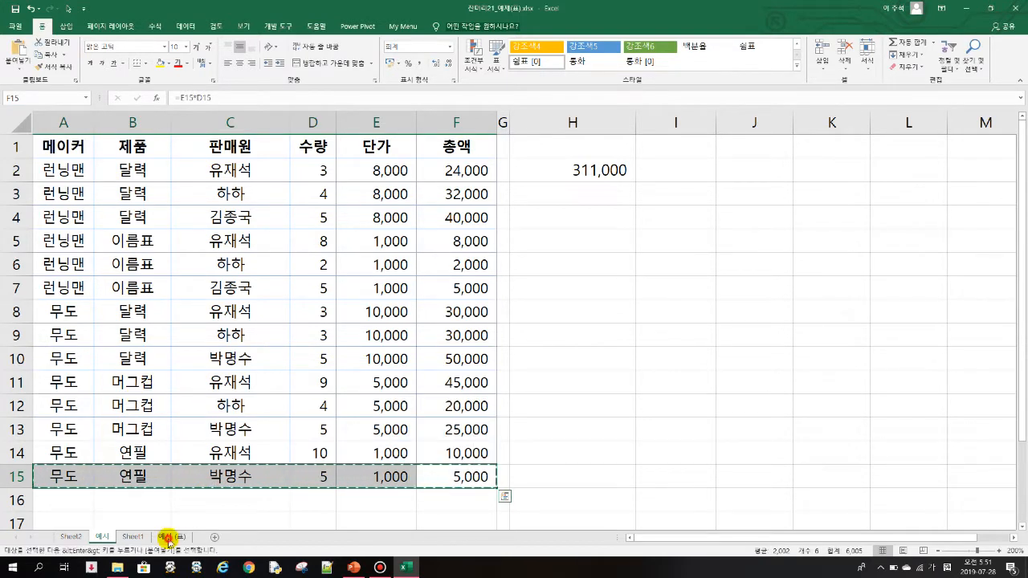
{"action": "left_click", "coordinate": [170, 538]}
{"action": "left_click", "coordinate": [73, 475]}
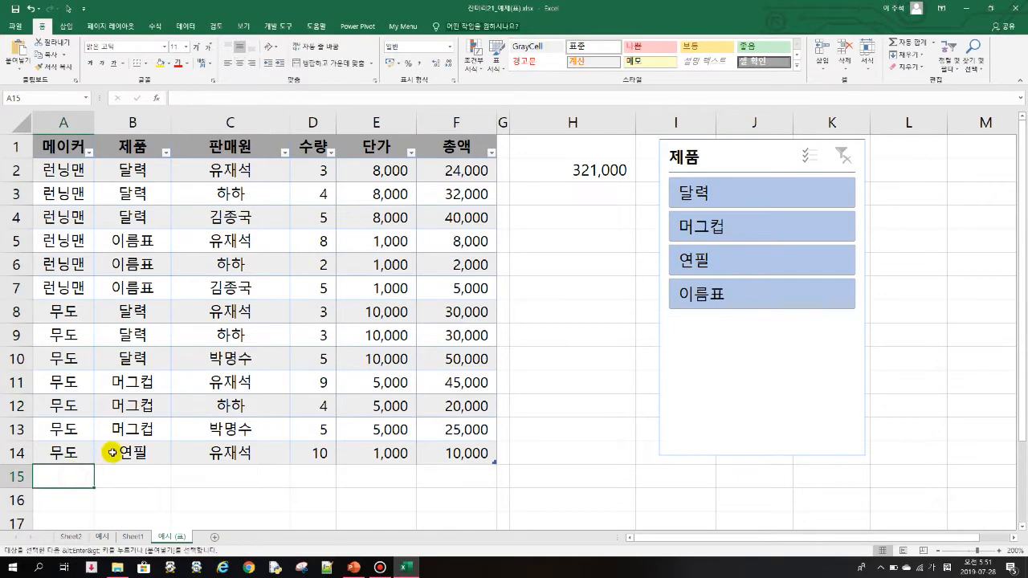
{"action": "key", "text": "ctrl+v"}
{"action": "left_click", "coordinate": [265, 408]}
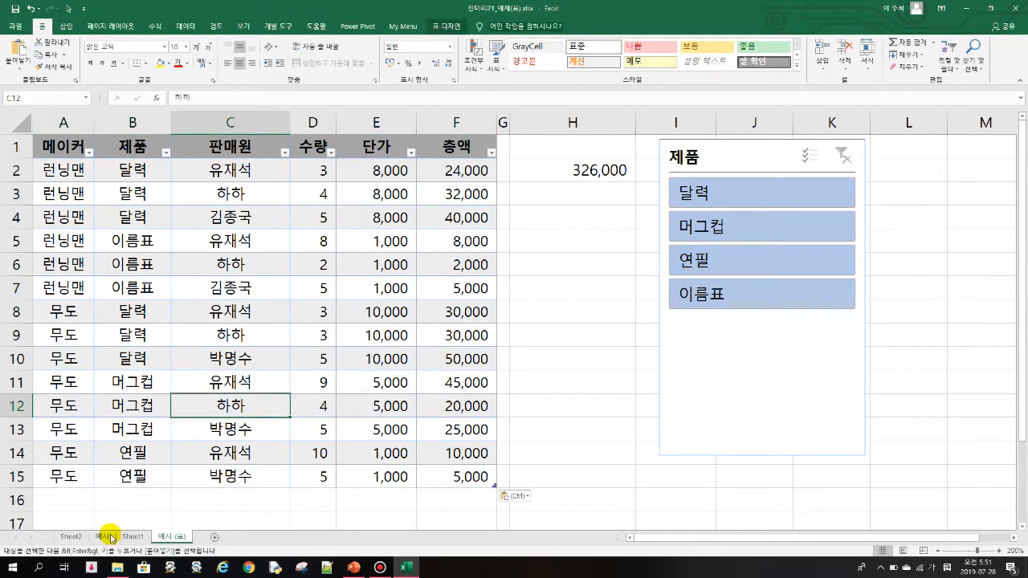
Refresh the table-based pivot table on Sheet1, checking it against the source table on 예시 (표)
{"action": "left_click", "coordinate": [129, 539]}
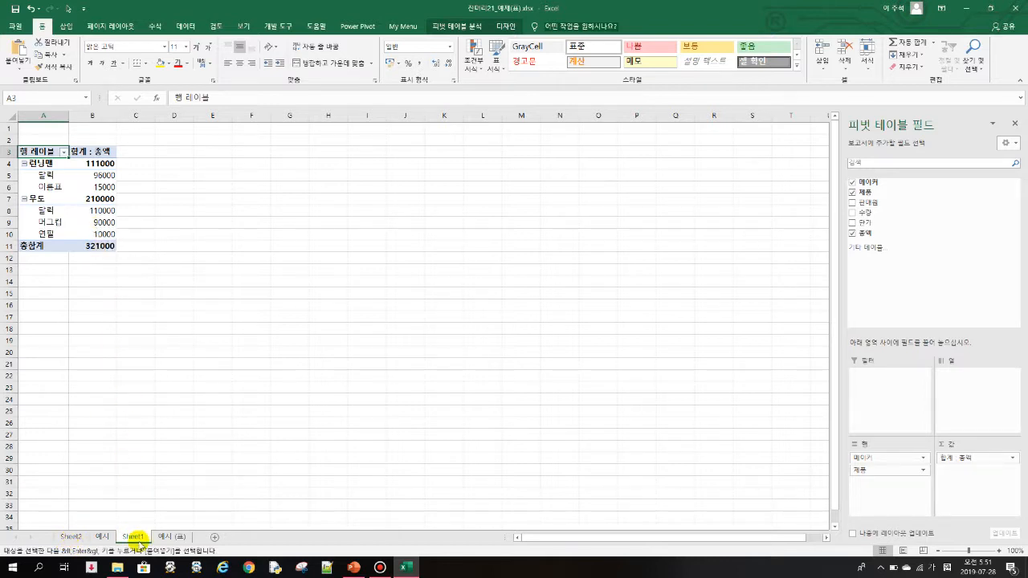
{"action": "left_click", "coordinate": [177, 536]}
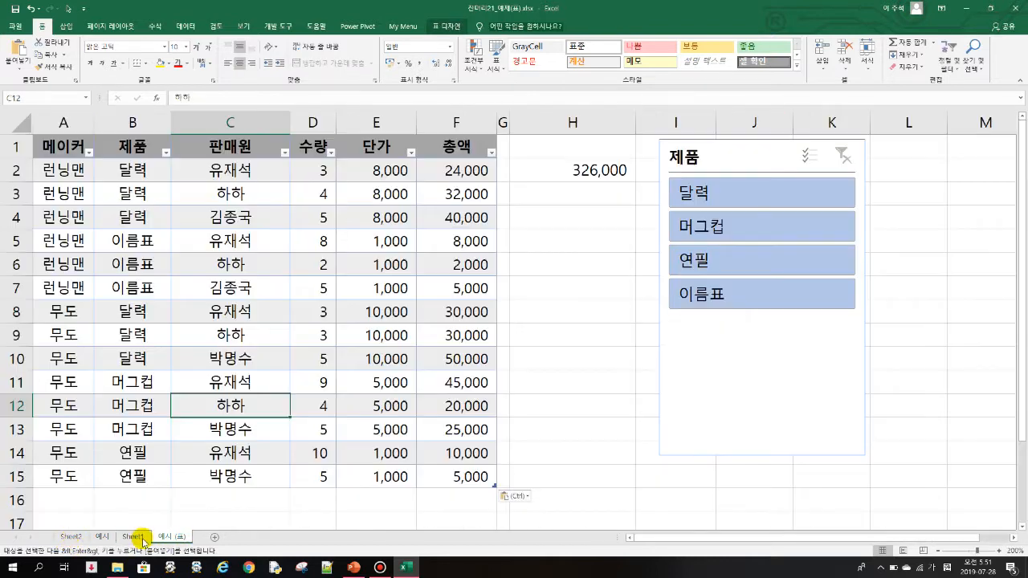
{"action": "left_click", "coordinate": [132, 537]}
{"action": "left_click", "coordinate": [74, 178]}
{"action": "right_click", "coordinate": [74, 182]}
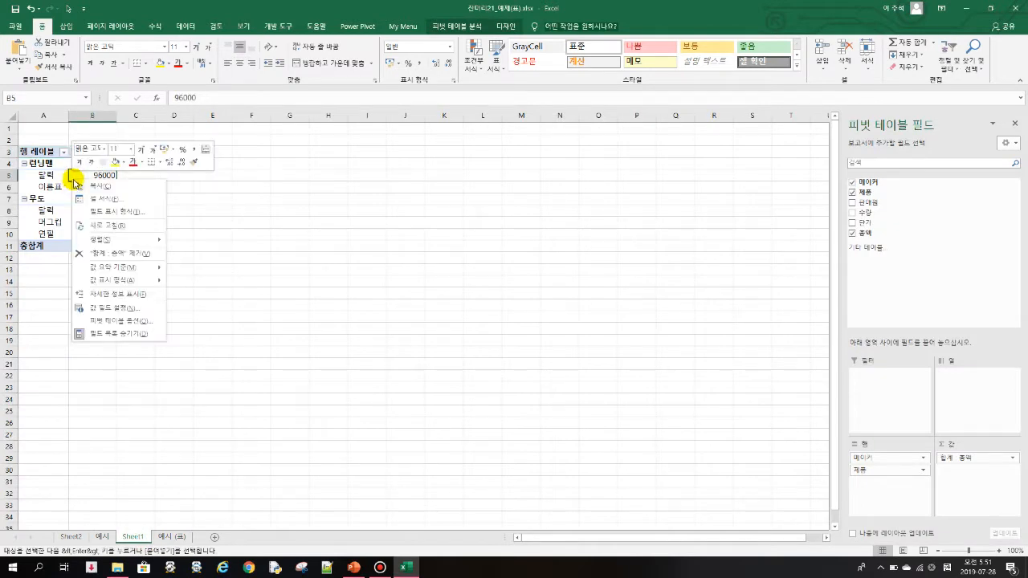
{"action": "left_click", "coordinate": [108, 225]}
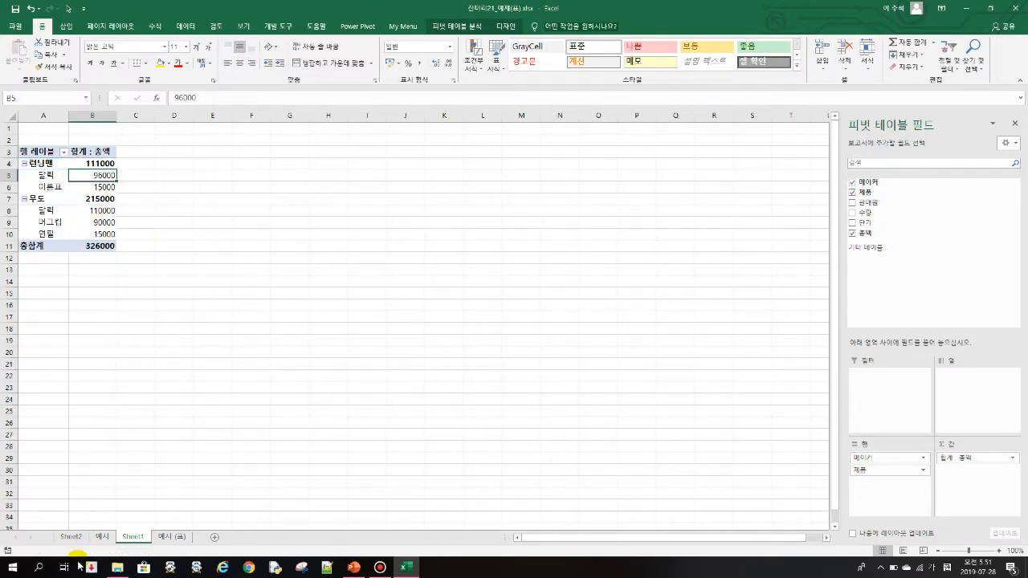
Refresh the range-based pivot table on Sheet2
{"action": "left_click", "coordinate": [70, 537]}
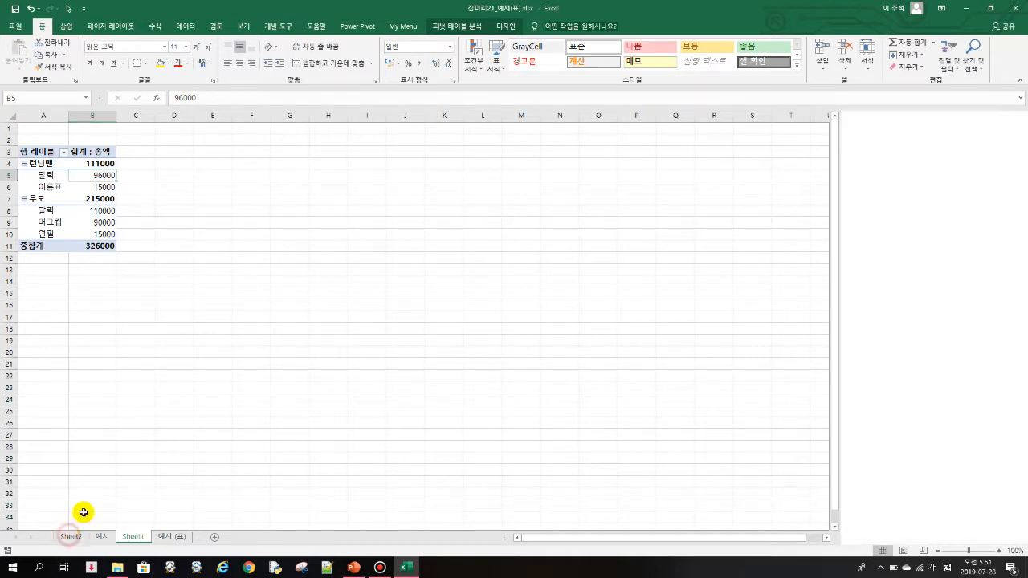
{"action": "right_click", "coordinate": [83, 206]}
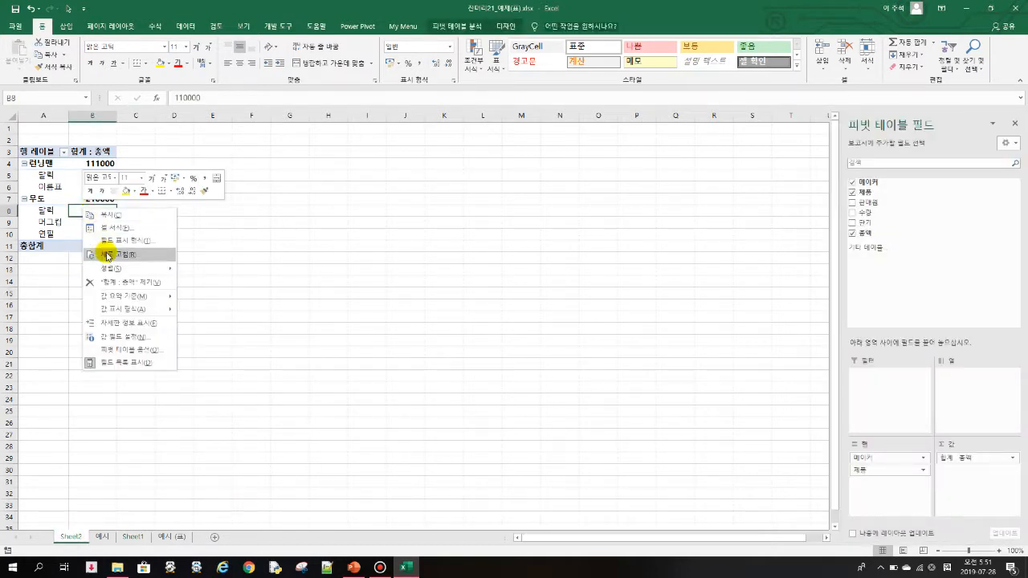
{"action": "left_click", "coordinate": [105, 253]}
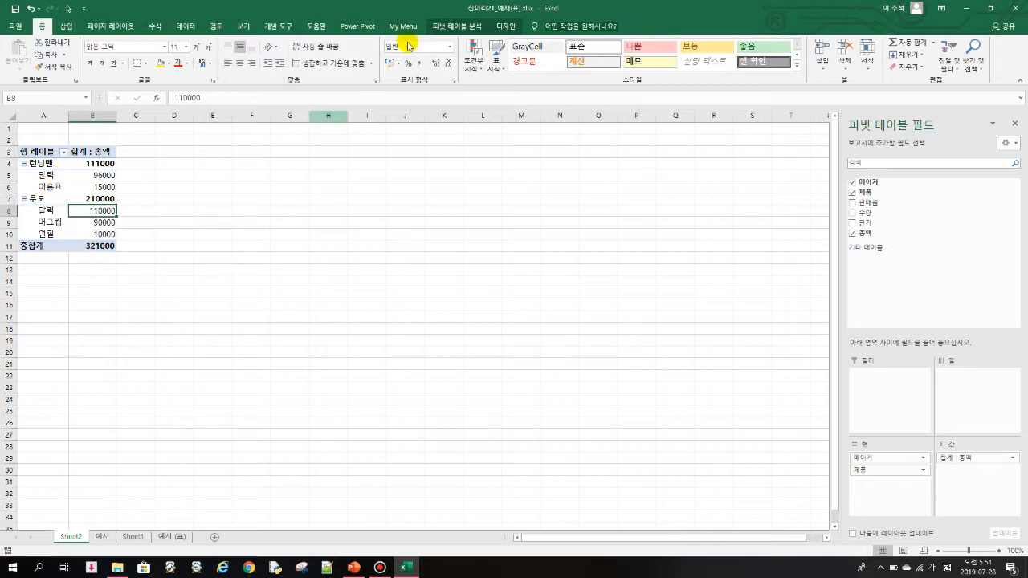
Change the data source of the range-based pivot table on Sheet2 to 예시!$A$1:$F$15
{"action": "left_click", "coordinate": [452, 28]}
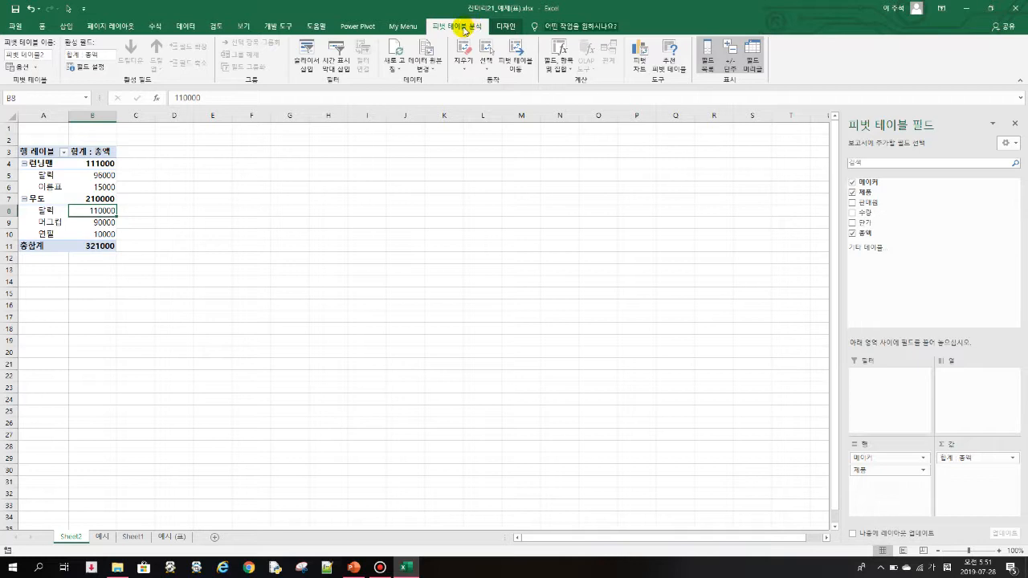
{"action": "left_click", "coordinate": [422, 68]}
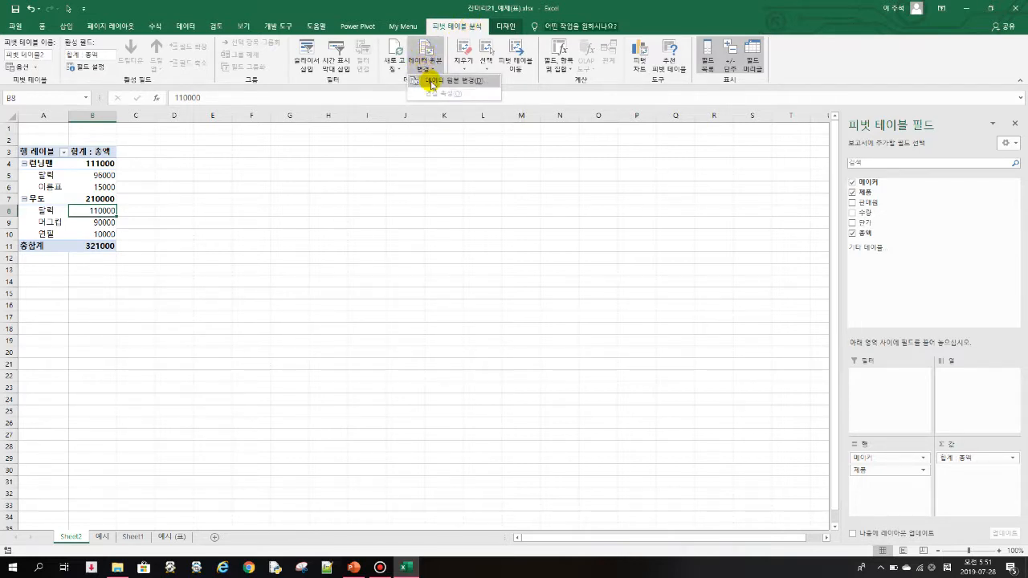
{"action": "left_click", "coordinate": [434, 81]}
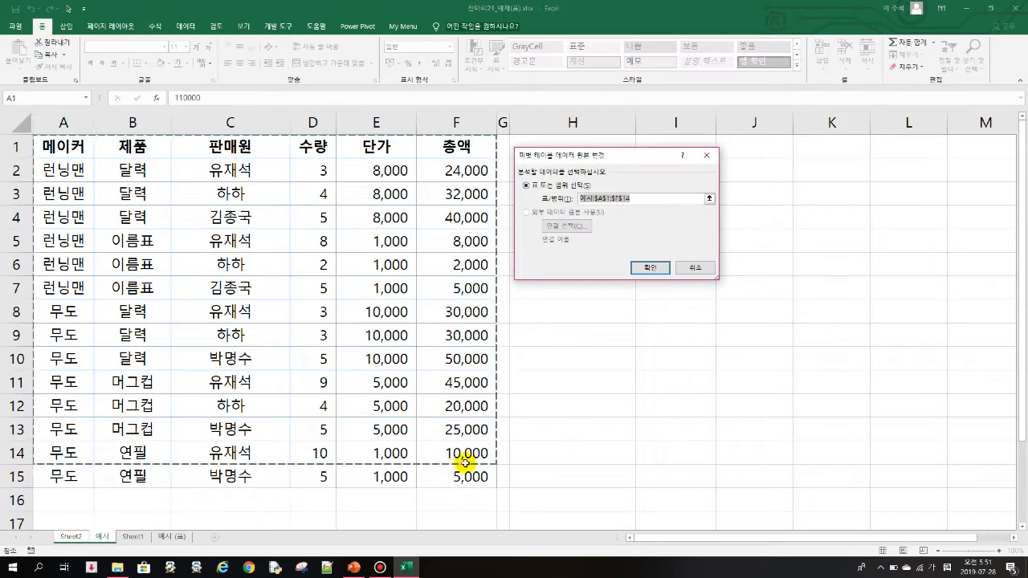
{"action": "left_click", "coordinate": [635, 201]}
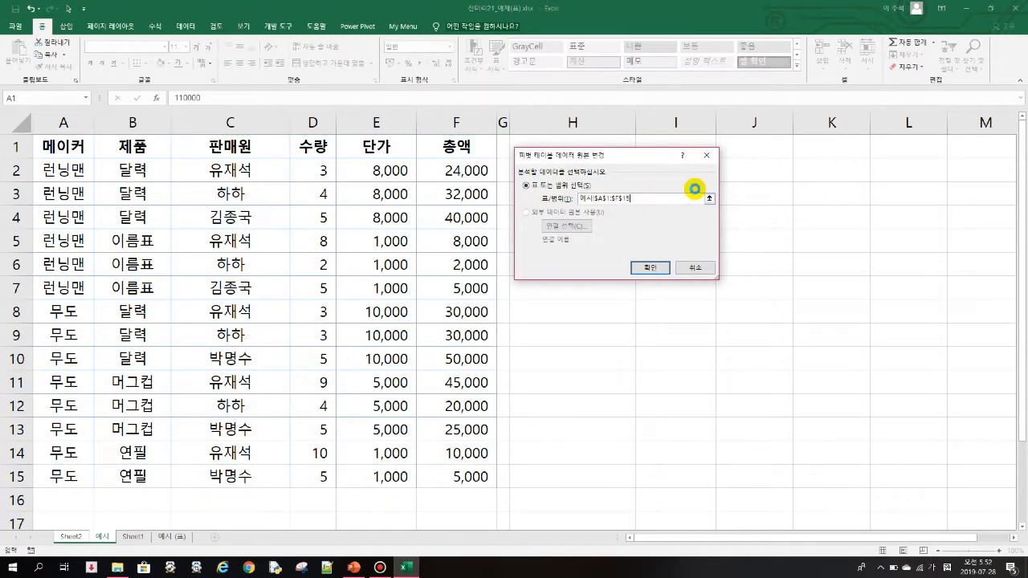
{"action": "key", "text": "Return"}
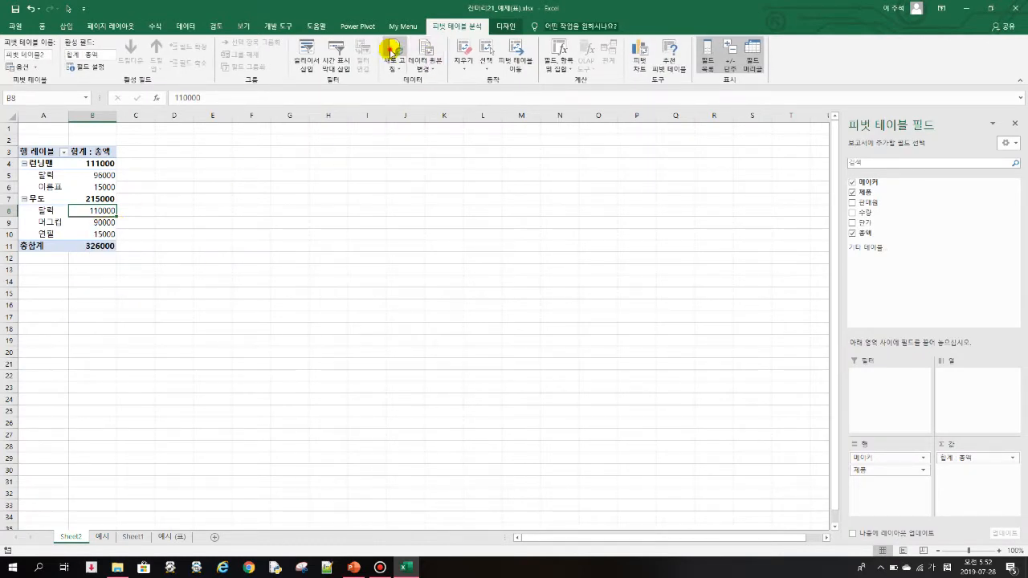
Check the table-based pivot table on Sheet1, its source table on 예시 (표), and the table's design options
{"action": "left_click", "coordinate": [133, 537]}
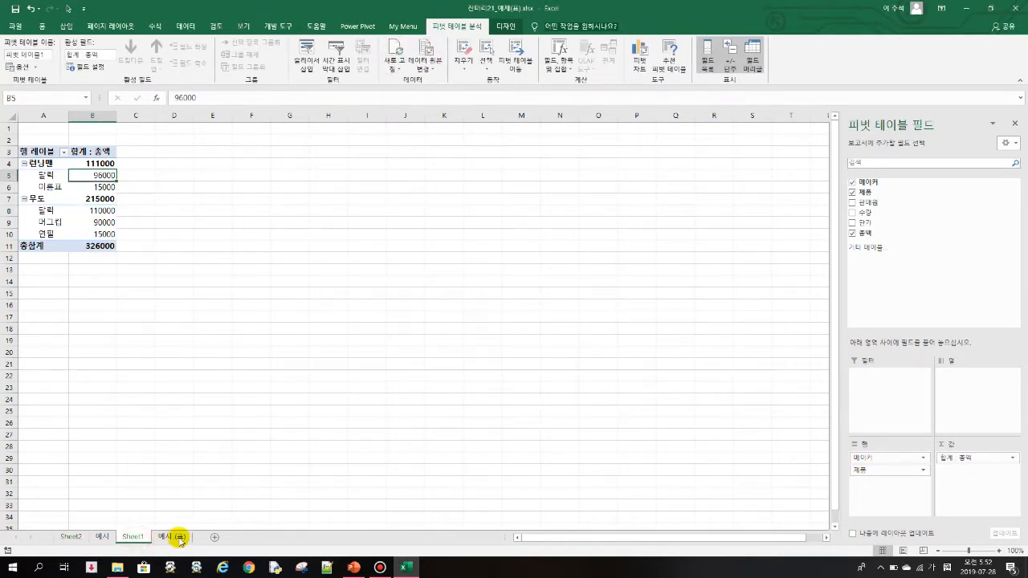
{"action": "left_click", "coordinate": [178, 537]}
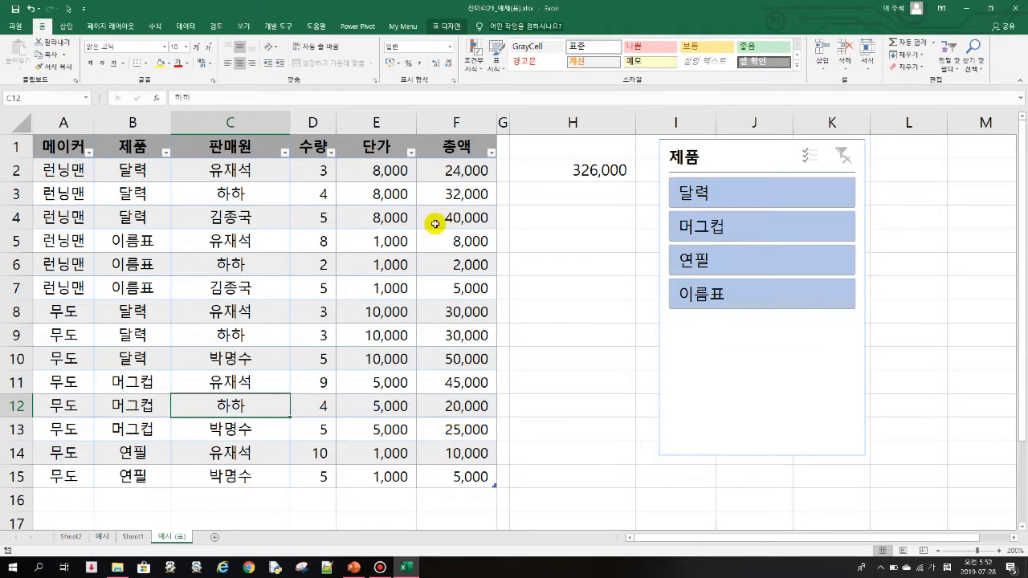
{"action": "left_click", "coordinate": [446, 32]}
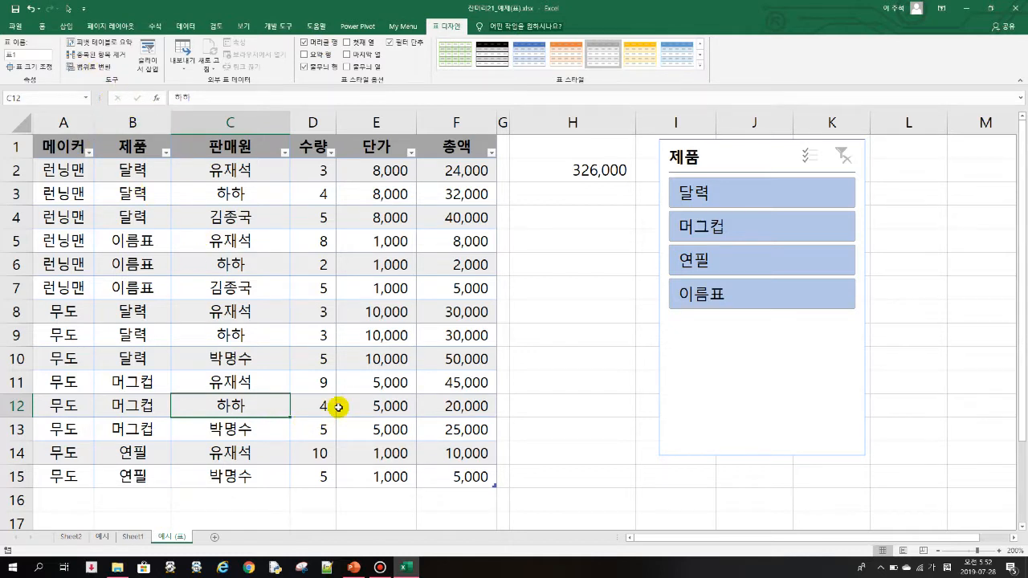
Select the 달력 cells B2:B4 in the table and check whether Merge & Center is available
{"action": "left_click", "coordinate": [149, 309]}
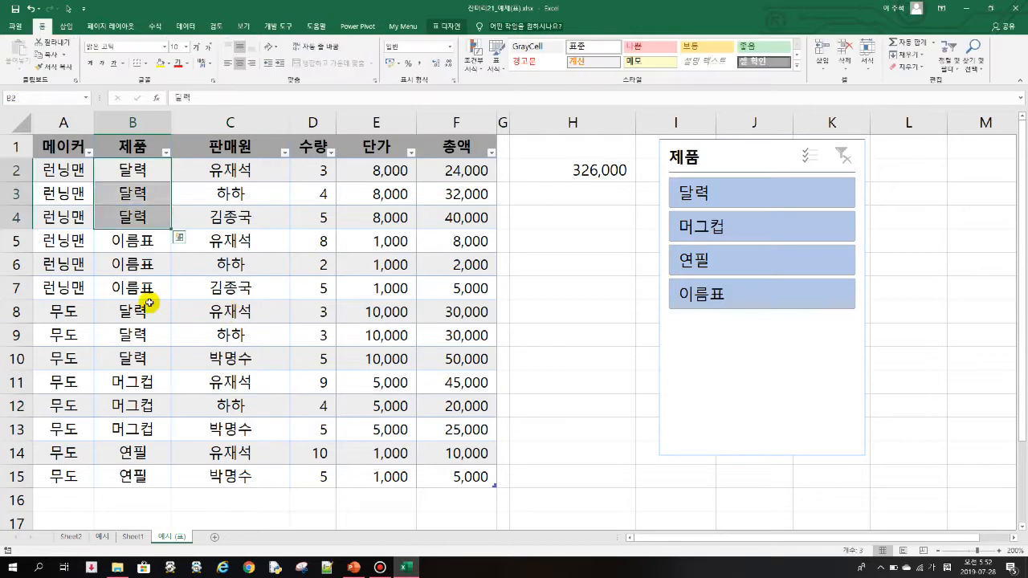
{"action": "left_click_drag", "start_coordinate": [152, 170], "coordinate": [145, 217]}
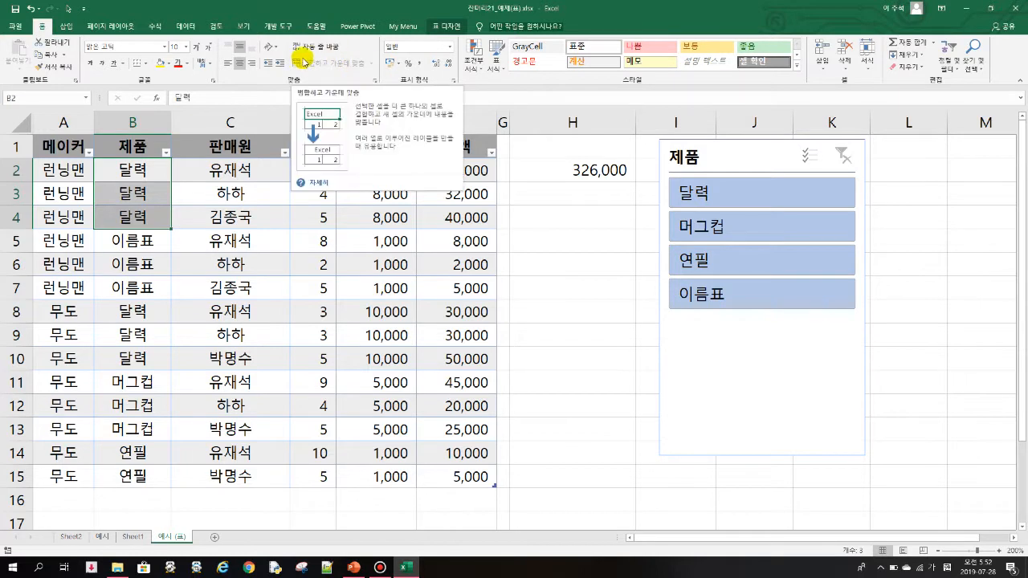
{"action": "left_click", "coordinate": [146, 218]}
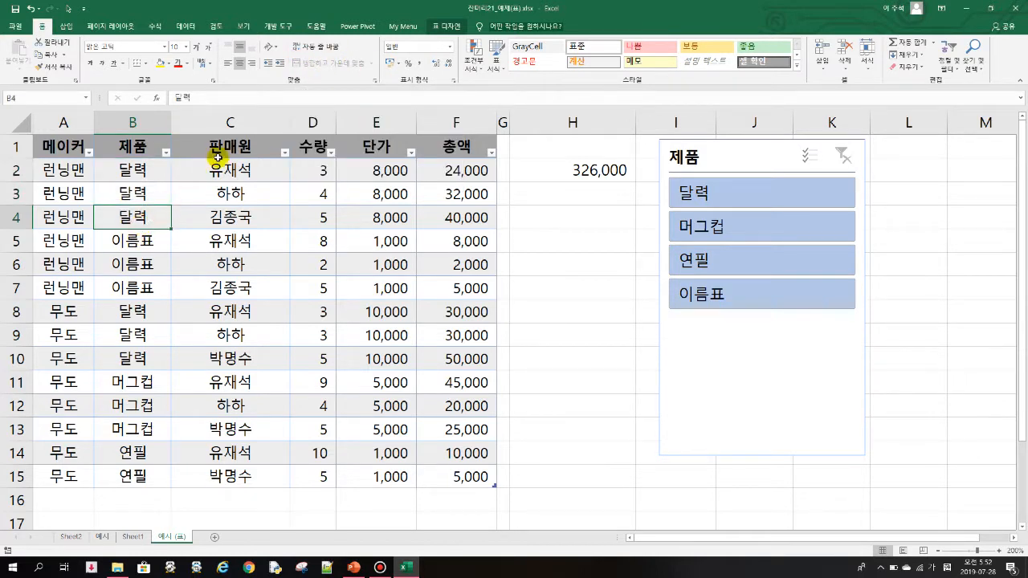
Try to rename the table's 총액 header in F1 as 단가, duplicating the header in E1
{"action": "left_click", "coordinate": [452, 147]}
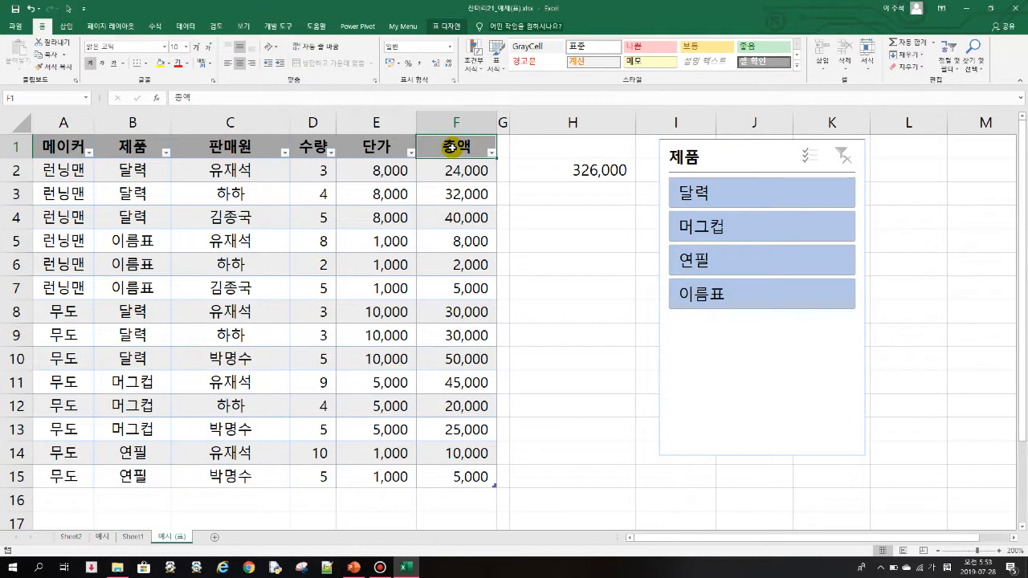
{"action": "type", "text": "ㄷ"}
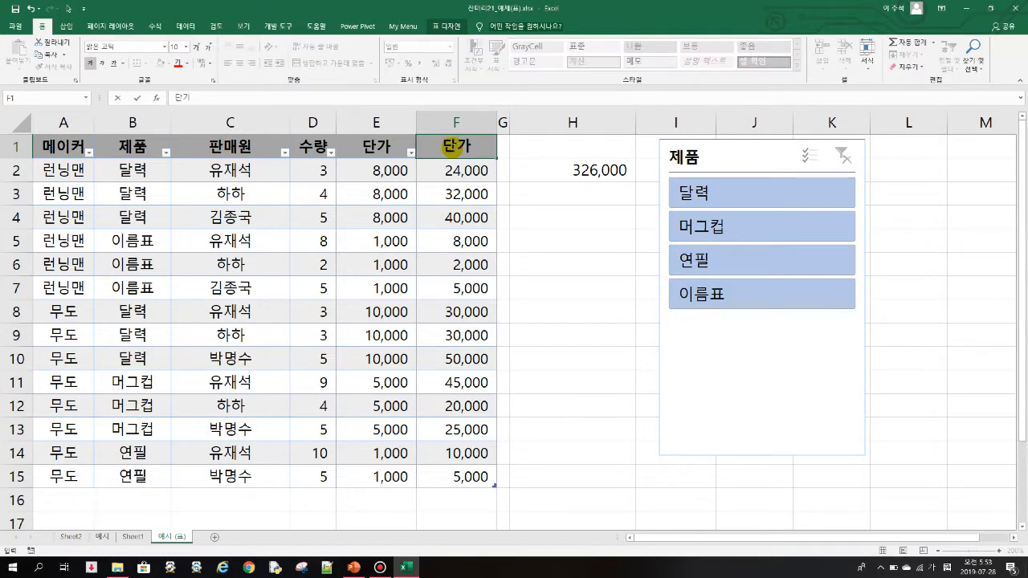
{"action": "type", "text": "ㅏㄴㄱㅏ"}
{"action": "key", "text": "Return"}
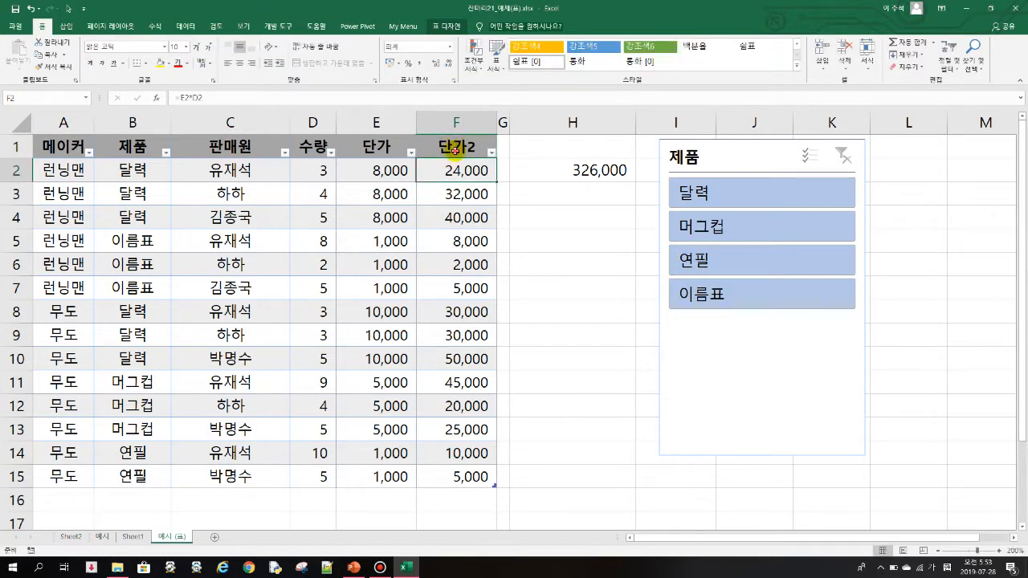
{"action": "left_click", "coordinate": [456, 150]}
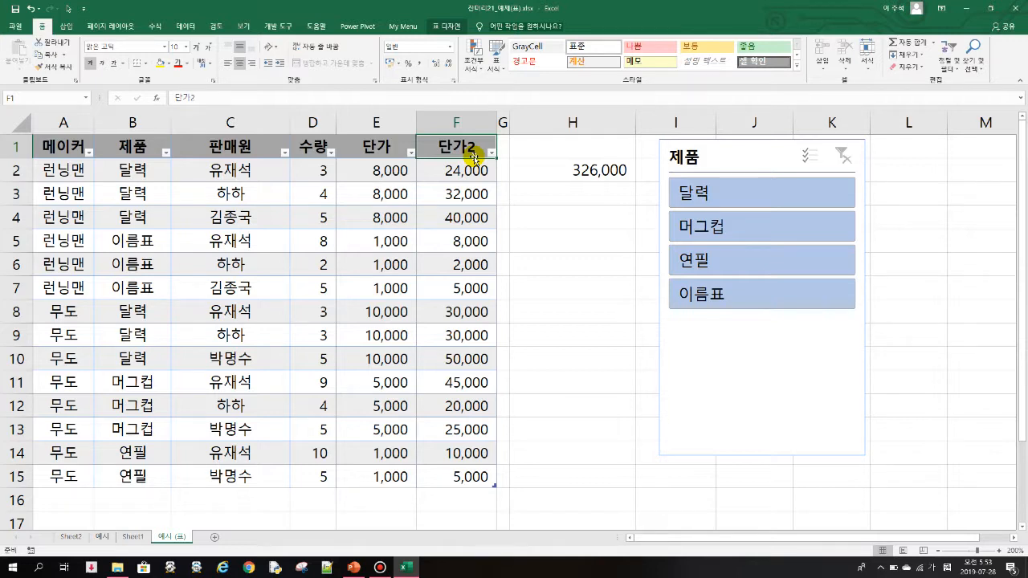
Consult the table pros and cons slide in PowerPoint, and convert the table on the Excel sheet 예시 (표) to a normal range
{"action": "key", "text": "alt+Tab"}
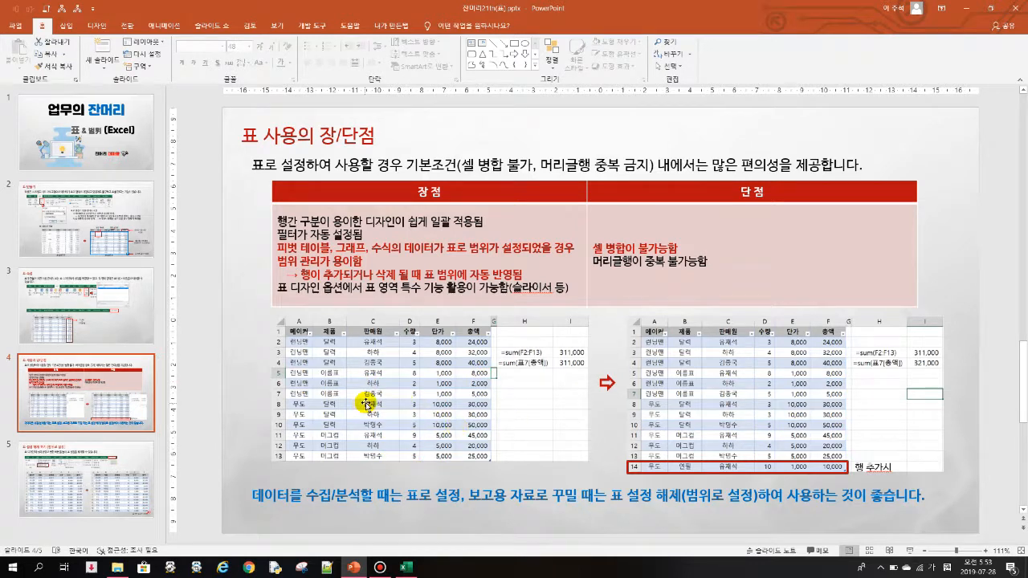
{"action": "key", "text": "alt+Tab"}
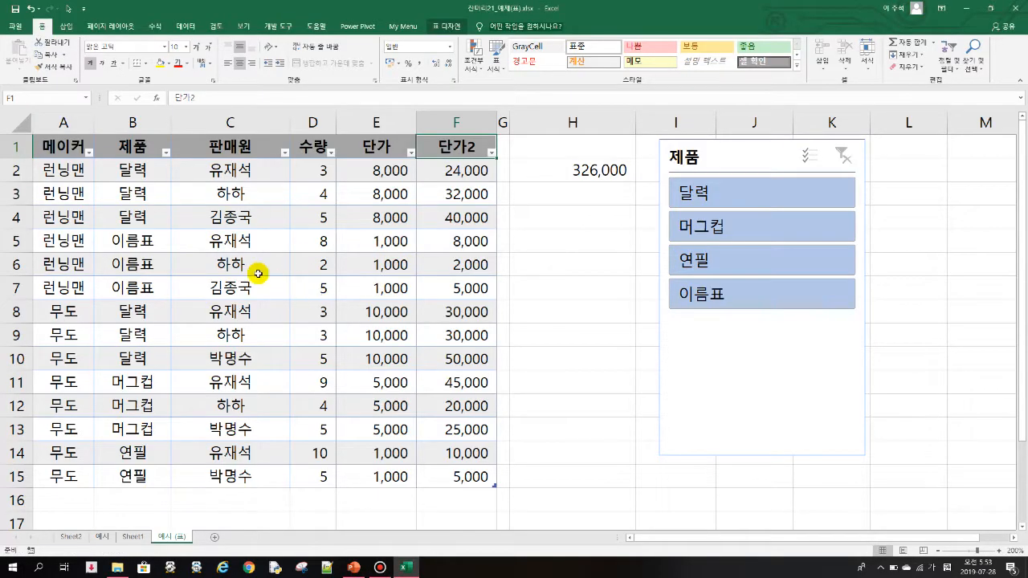
{"action": "left_click", "coordinate": [229, 274]}
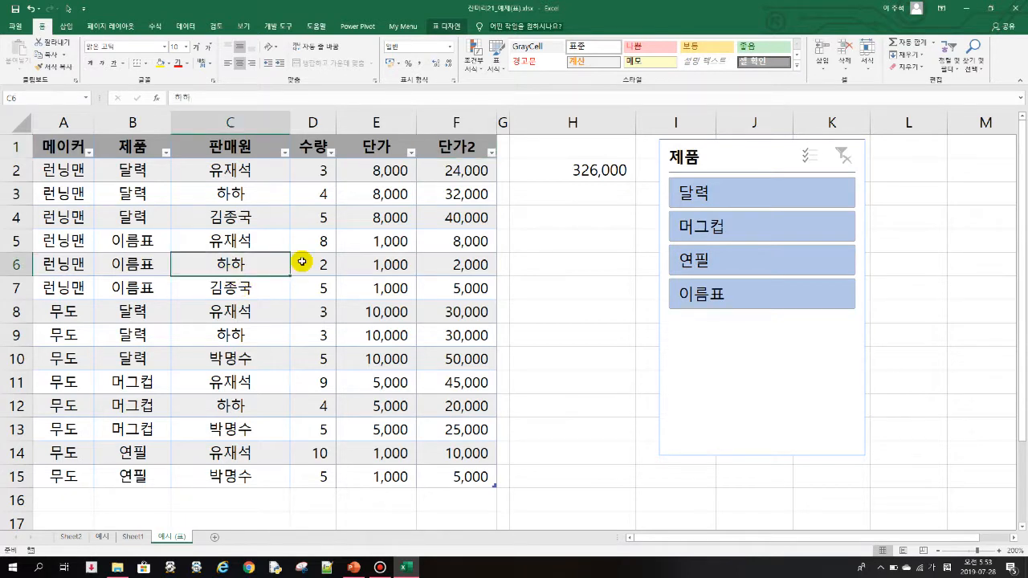
{"action": "left_click", "coordinate": [446, 25]}
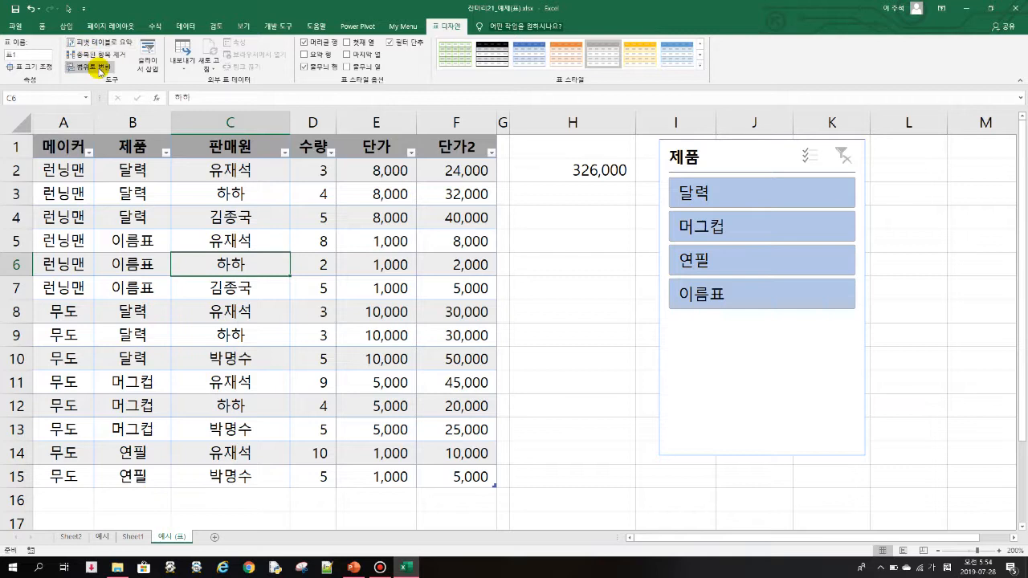
{"action": "left_click", "coordinate": [101, 69]}
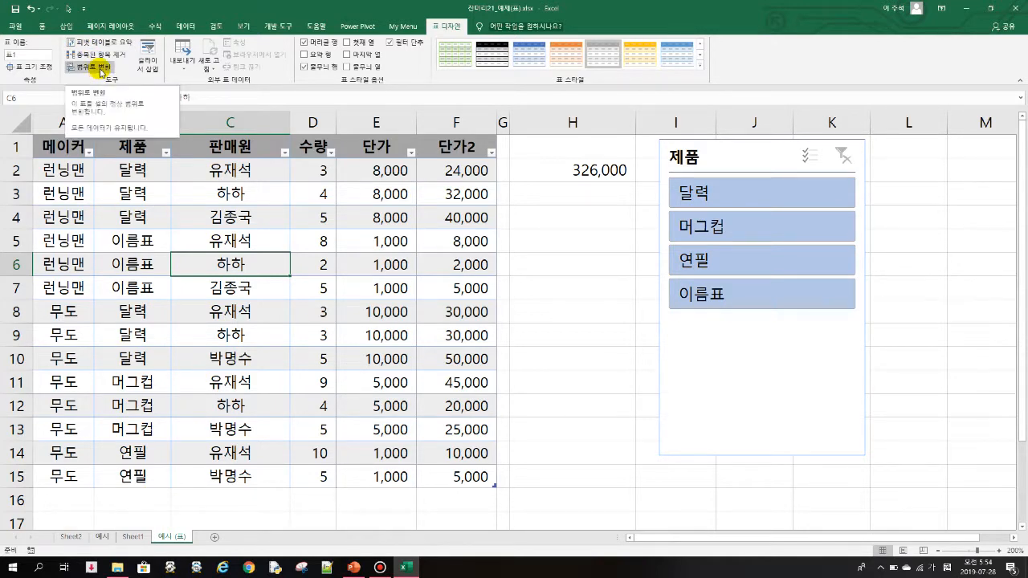
{"action": "left_click", "coordinate": [100, 70]}
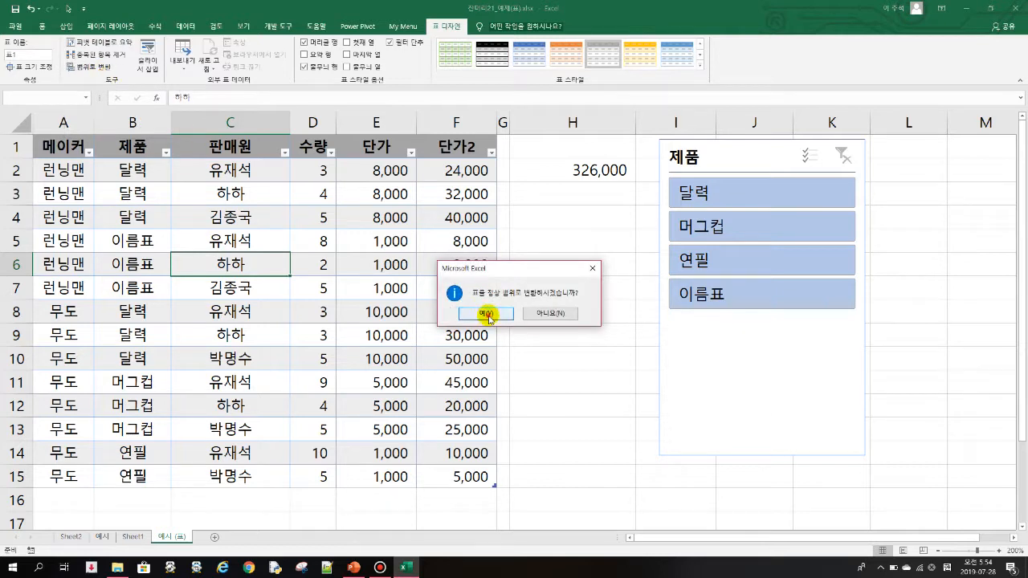
{"action": "left_click", "coordinate": [488, 314]}
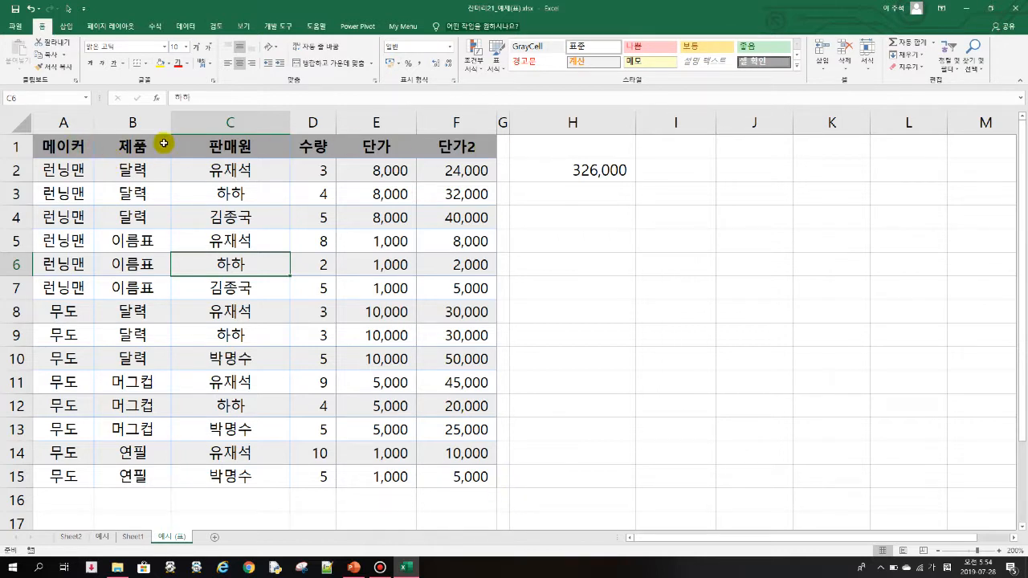
Merge and center the three 달력 cells B2:B4 on the 예시 (표) sheet
{"action": "left_click_drag", "start_coordinate": [139, 182], "coordinate": [139, 217]}
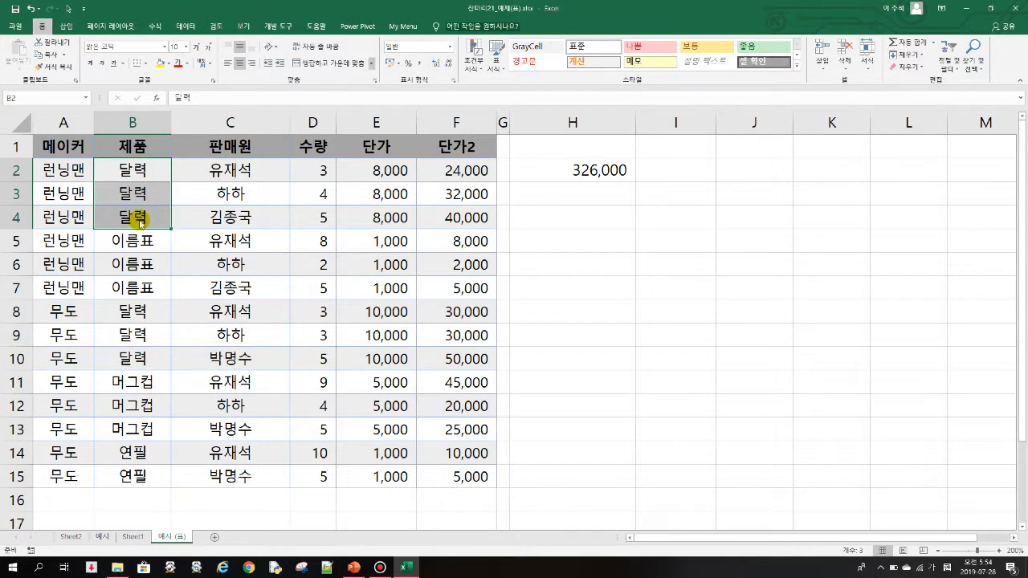
{"action": "key", "text": "alt+h"}
{"action": "key", "text": "m"}
{"action": "key", "text": "c"}
{"action": "key", "text": "Return"}
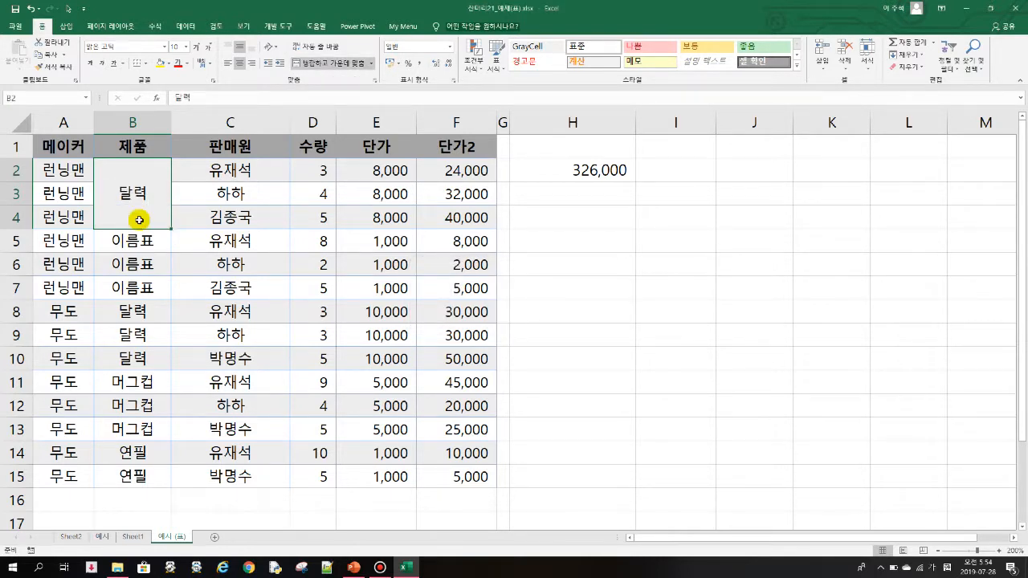
Rename the header in F1 as 단가, matching the header in E1
{"action": "key", "text": "Up"}
{"action": "key", "text": "Right"}
{"action": "key", "text": "Right"}
{"action": "key", "text": "Right"}
{"action": "key", "text": "Right"}
{"action": "type", "text": "단"}
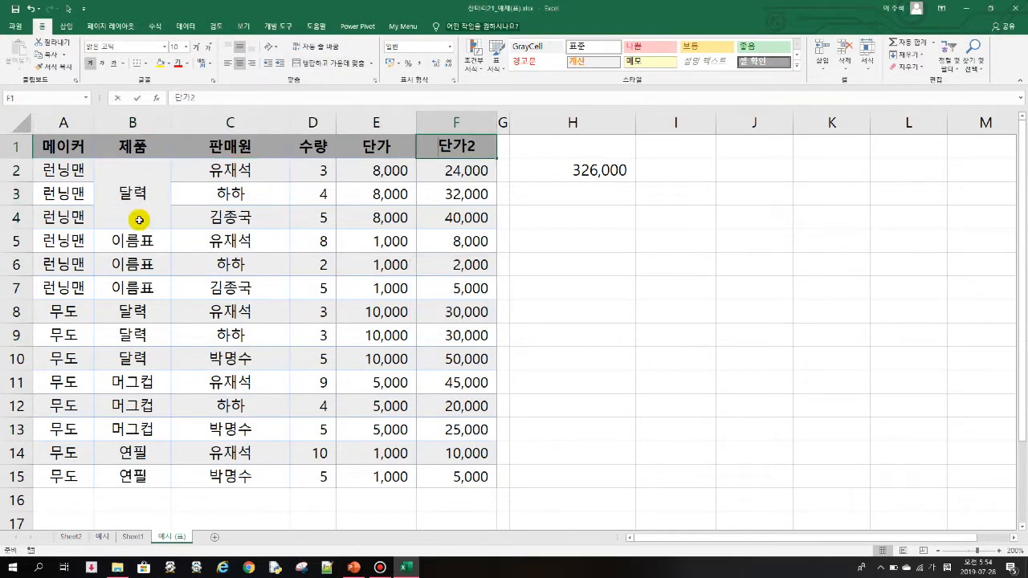
{"action": "type", "text": "가"}
{"action": "key", "text": "Return"}
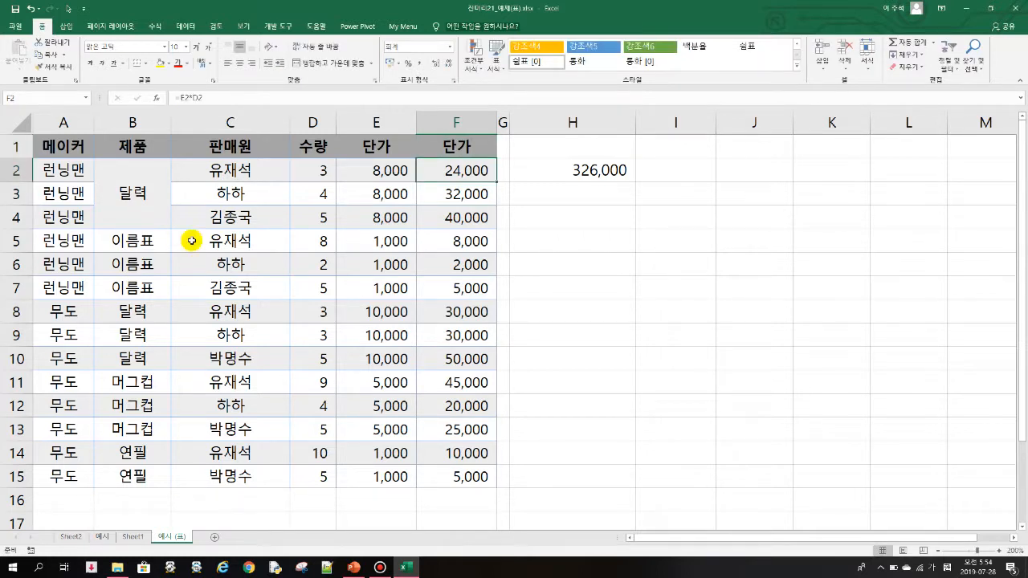
Switch to PowerPoint and show slide 4, 표 사용의 장/단점
{"action": "key", "text": "alt+Tab"}
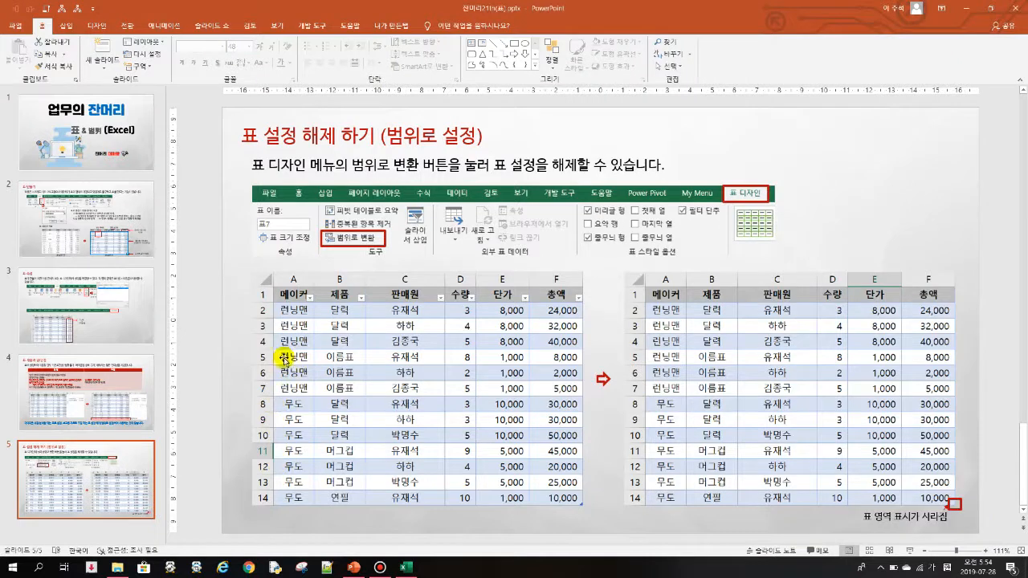
{"action": "left_click", "coordinate": [80, 406]}
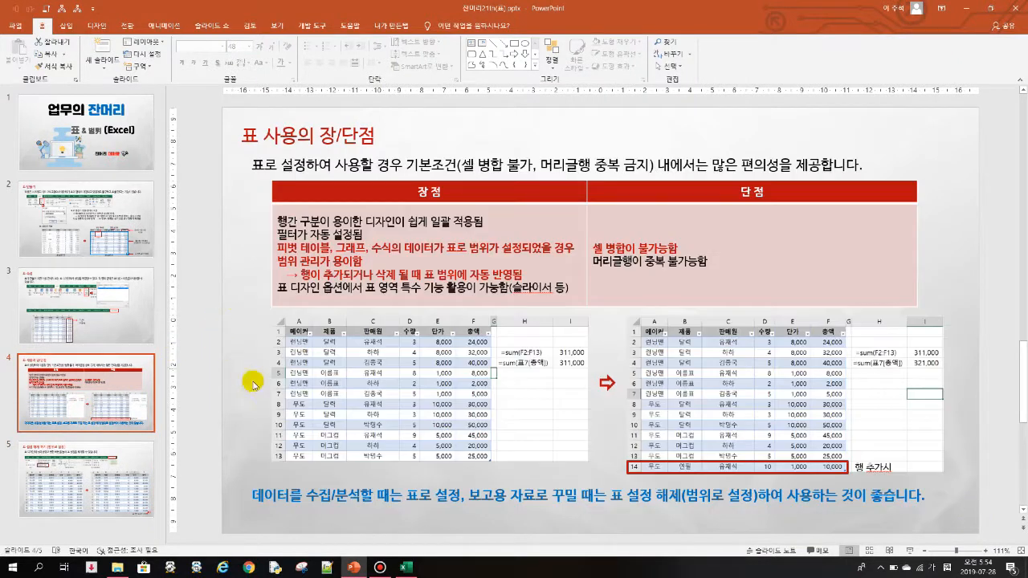